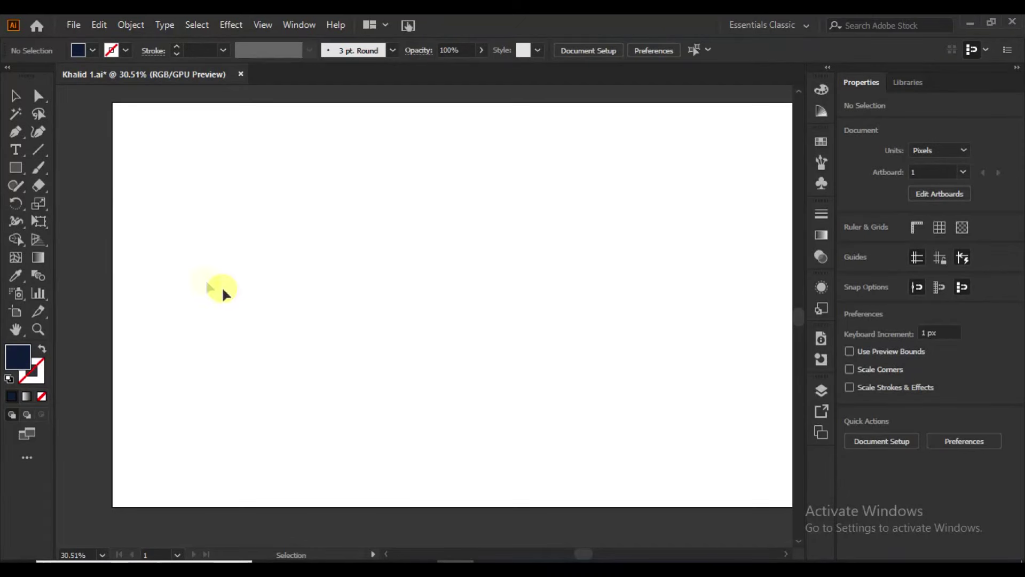
Draw a 586 px navy circle near the artboard centre.
{"action": "left_click_drag", "start_coordinate": [15, 167], "coordinate": [57, 201]}
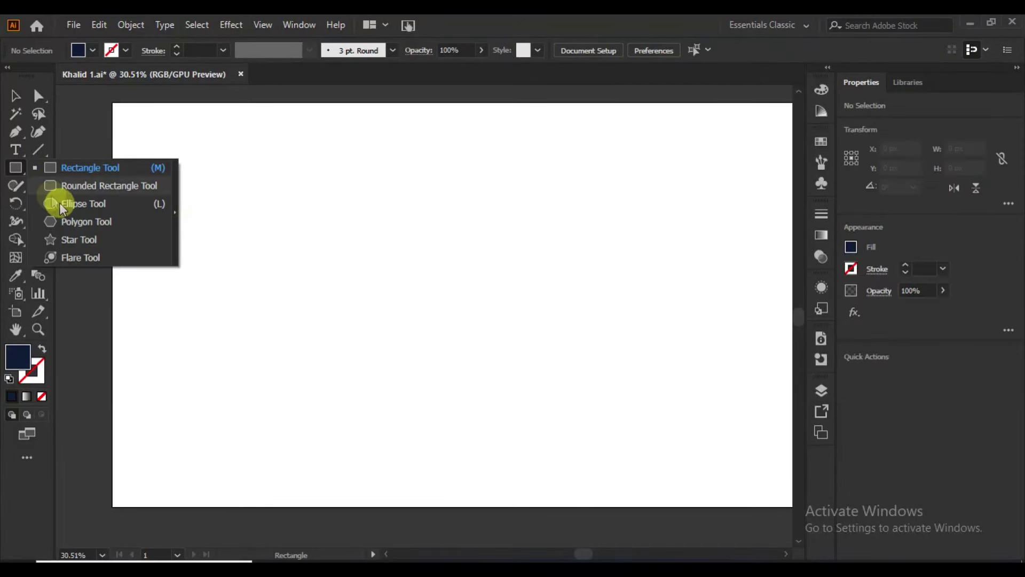
{"action": "left_click_drag", "start_coordinate": [429, 278], "coordinate": [649, 498]}
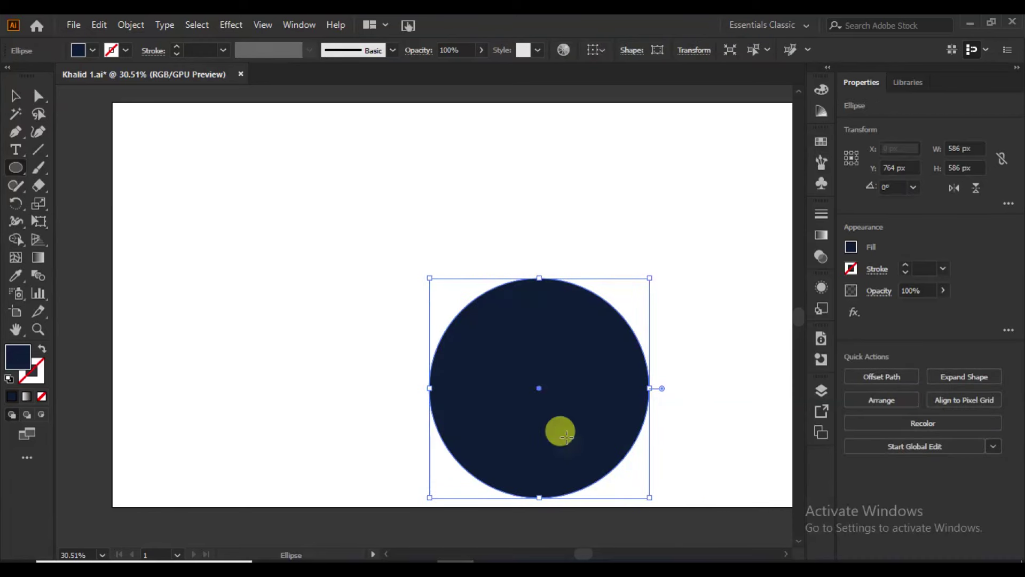
{"action": "left_click_drag", "start_coordinate": [539, 390], "coordinate": [448, 306]}
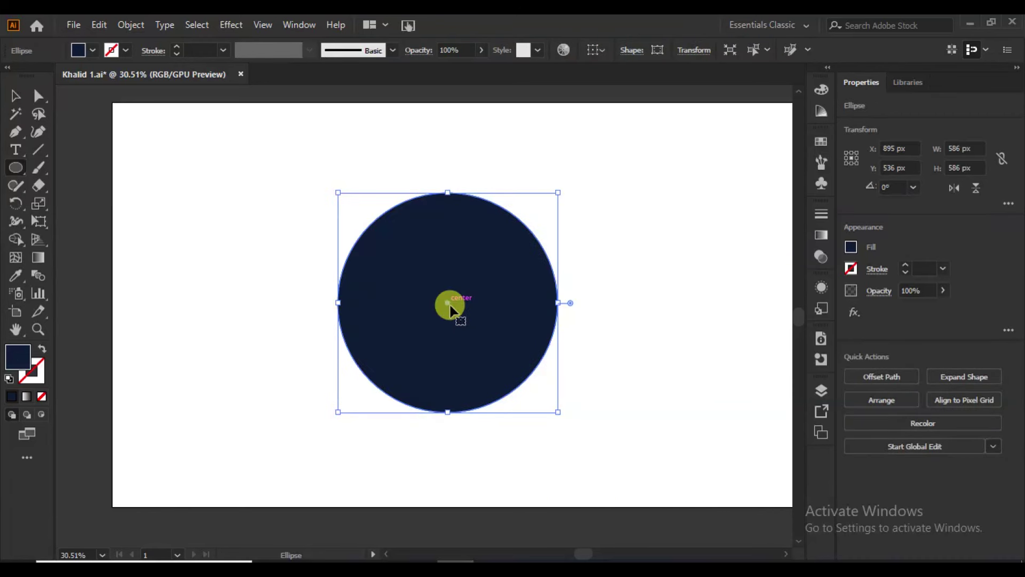
Make a -28 px inward offset copy of the circle.
{"action": "left_click", "coordinate": [878, 379]}
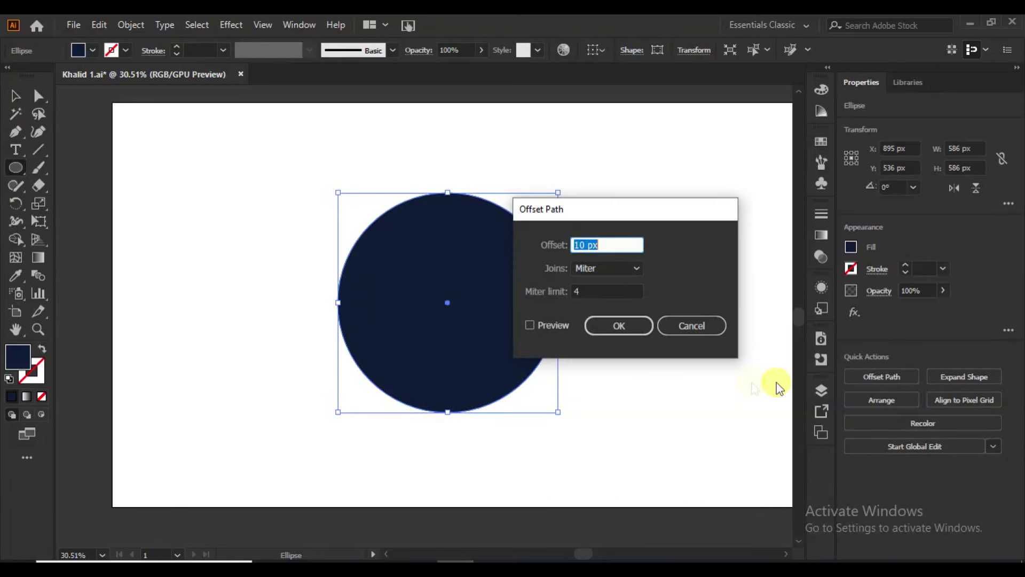
{"action": "left_click", "coordinate": [542, 325]}
{"action": "left_click", "coordinate": [602, 244]}
{"action": "scroll", "coordinate": [604, 245], "scroll_direction": "down", "scroll_amount": 2}
{"action": "scroll", "coordinate": [603, 245], "scroll_direction": "down", "scroll_amount": 4}
{"action": "scroll", "coordinate": [606, 245], "scroll_direction": "down", "scroll_amount": 13}
{"action": "scroll", "coordinate": [610, 247], "scroll_direction": "down", "scroll_amount": 6}
{"action": "scroll", "coordinate": [609, 246], "scroll_direction": "down", "scroll_amount": 5}
{"action": "scroll", "coordinate": [609, 246], "scroll_direction": "down", "scroll_amount": 8}
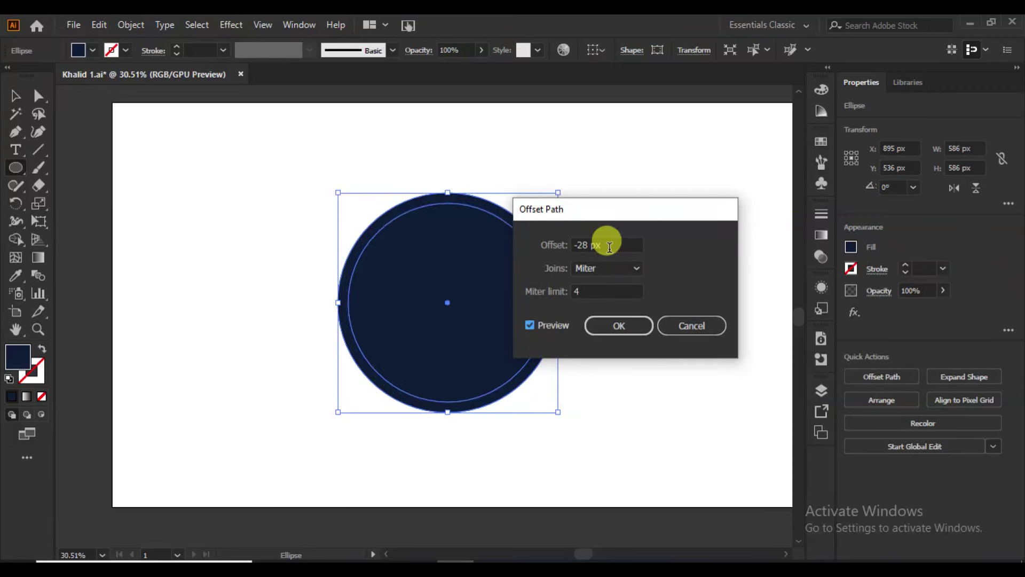
{"action": "left_click", "coordinate": [607, 324]}
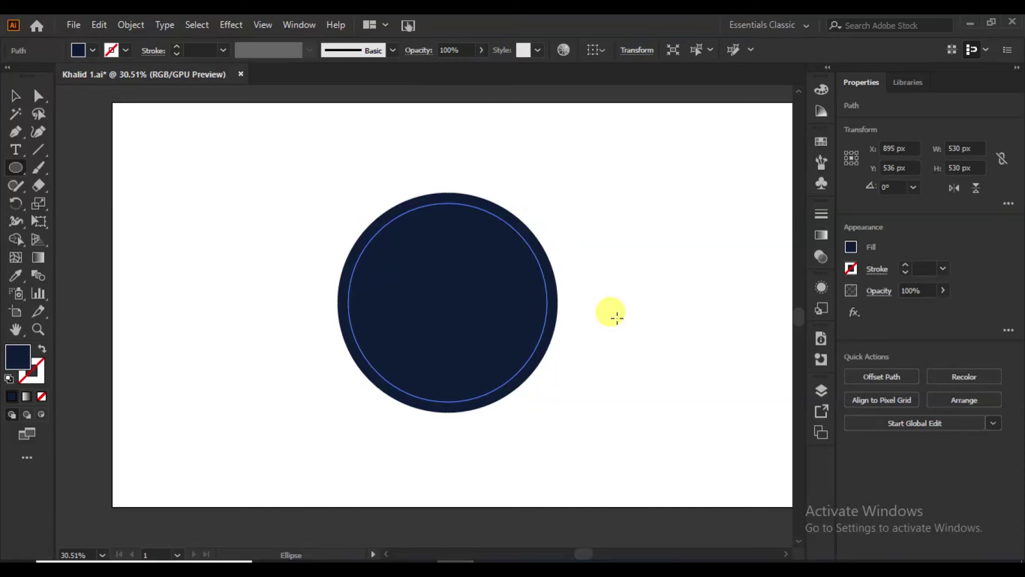
Nudge the inner circle up and subtract it with Minus Front to leave a crescent.
{"action": "key", "text": "Up"}
{"action": "key", "text": "Up"}
{"action": "key", "text": "Up"}
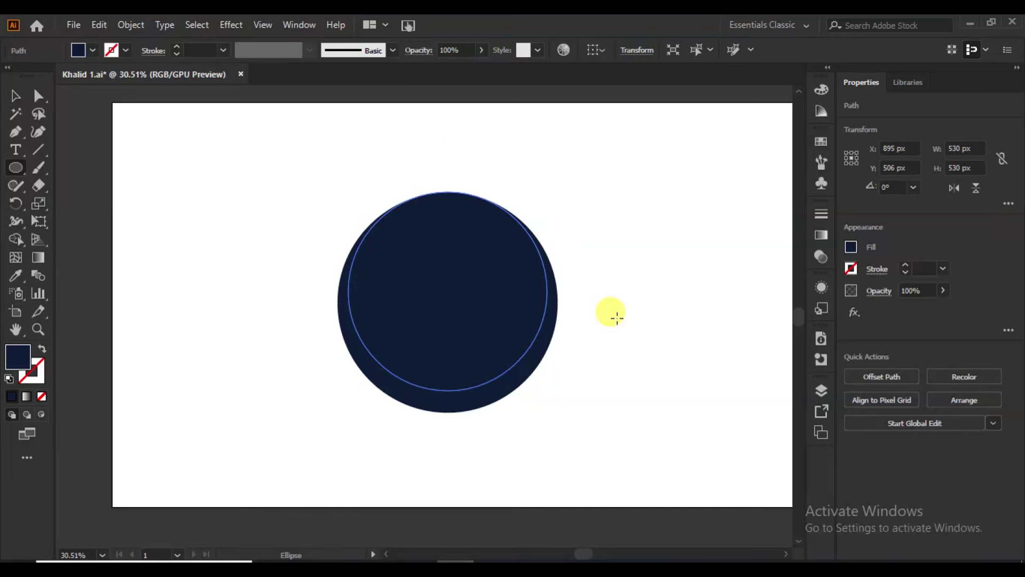
{"action": "key", "text": "v"}
{"action": "key", "text": "ctrl+a"}
{"action": "left_click", "coordinate": [881, 438]}
{"action": "left_click", "coordinate": [698, 356]}
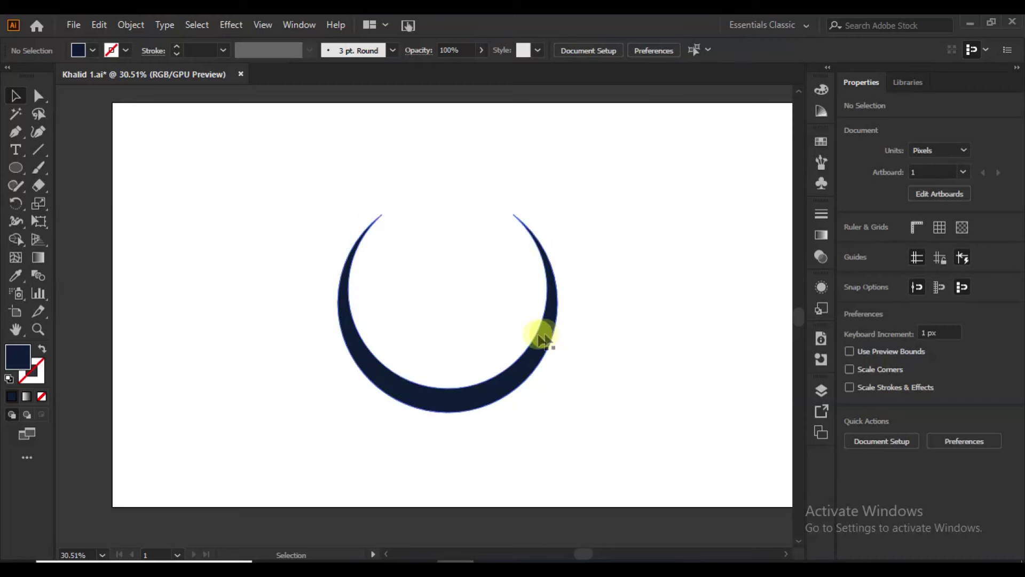
Pen-draw a closed navy page shape with a curved bottom edge inside the crescent.
{"action": "left_click", "coordinate": [15, 133]}
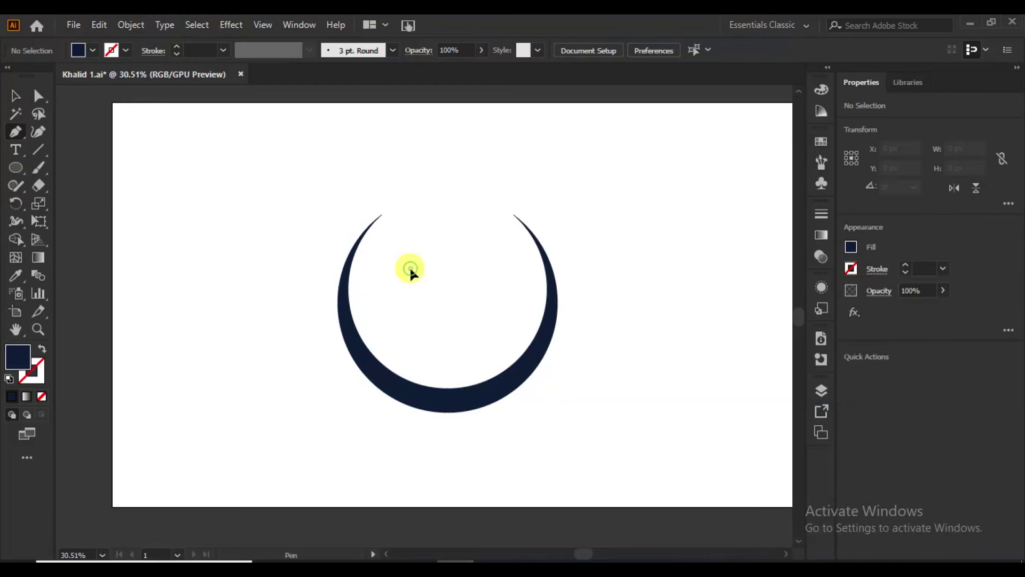
{"action": "left_click", "coordinate": [409, 268]}
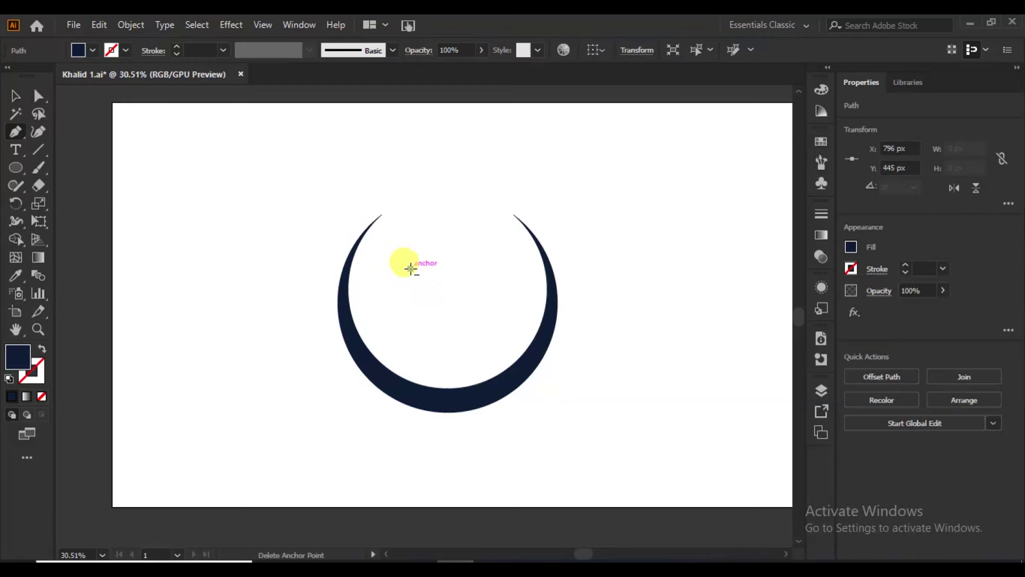
{"action": "left_click", "coordinate": [398, 303]}
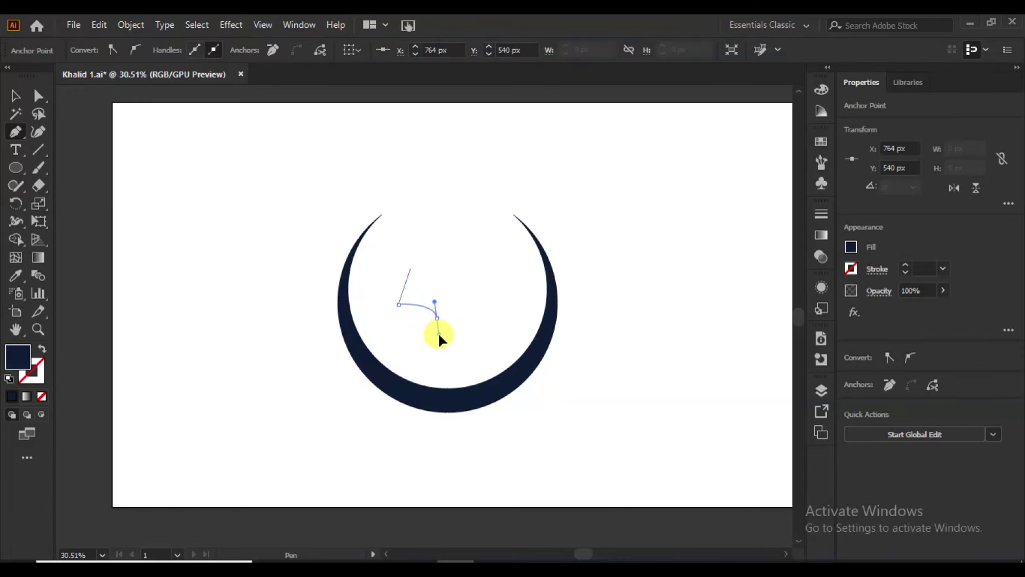
{"action": "left_click_drag", "start_coordinate": [438, 332], "coordinate": [438, 332]}
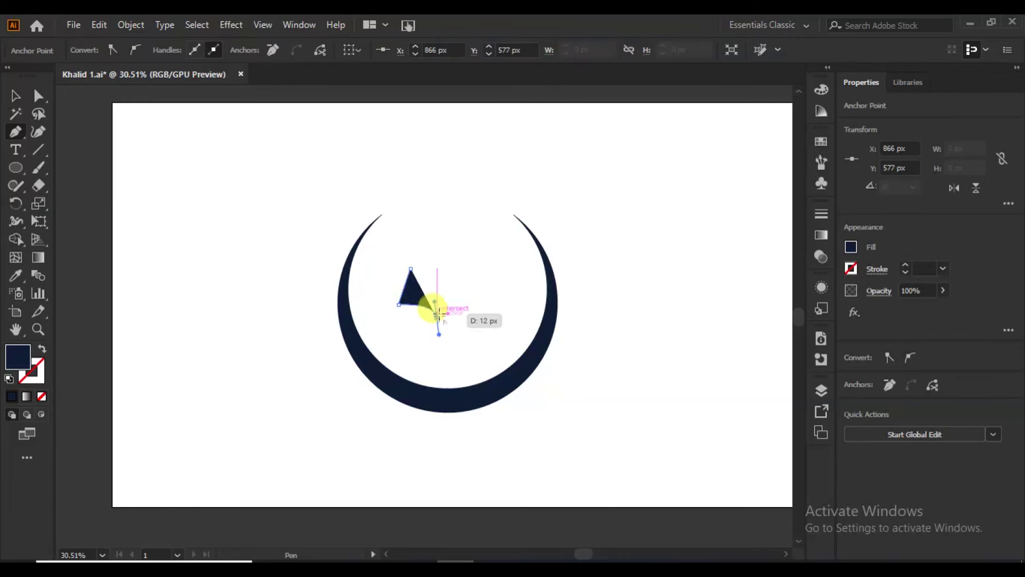
{"action": "left_click", "coordinate": [437, 283]}
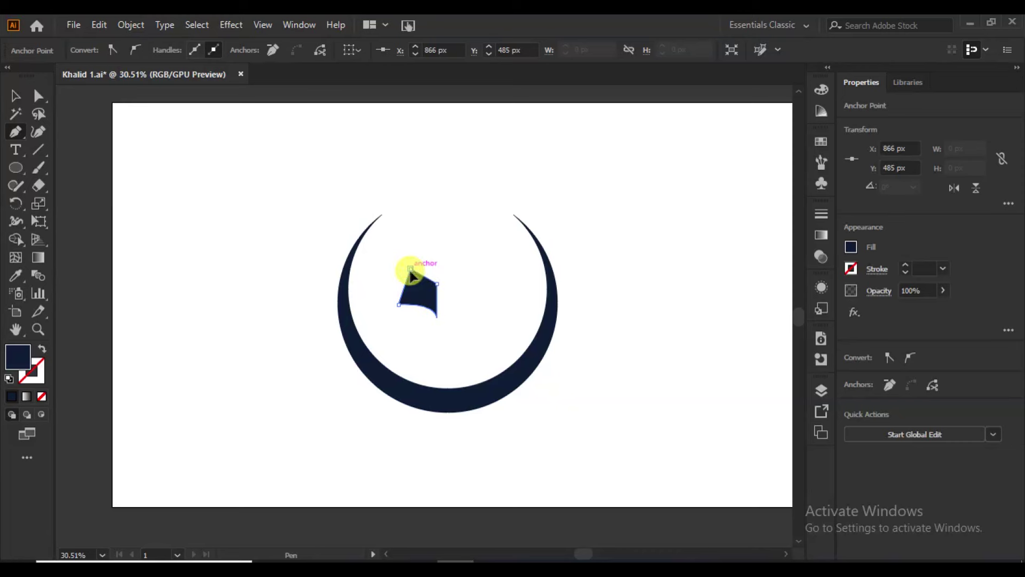
{"action": "left_click", "coordinate": [409, 268]}
{"action": "left_click", "coordinate": [18, 96]}
{"action": "left_click", "coordinate": [183, 258]}
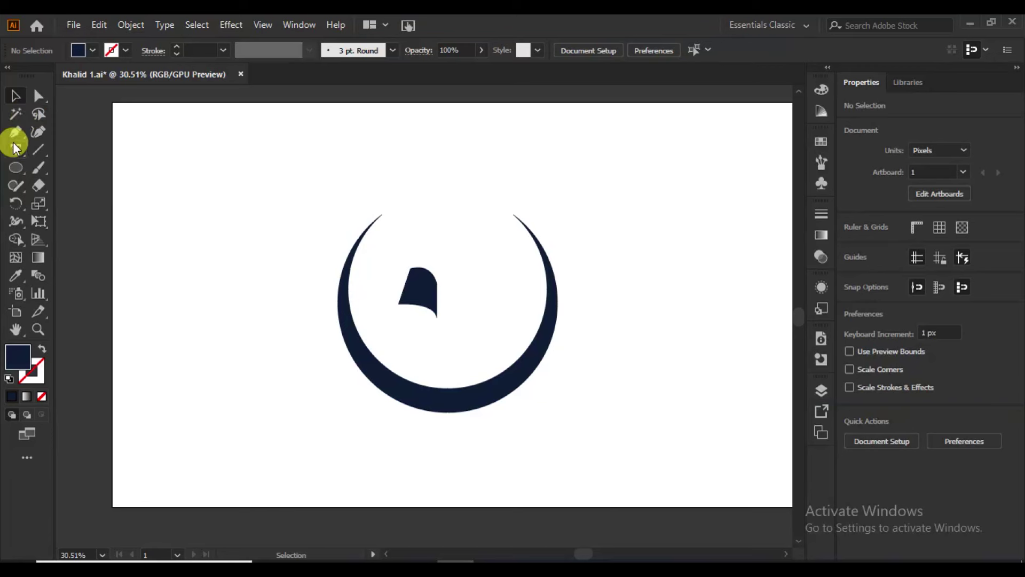
{"action": "left_click", "coordinate": [15, 132]}
{"action": "left_click", "coordinate": [406, 275], "text": "ctrl"}
Pen-draw a slanted cover shape with a curved bottom beneath the page.
{"action": "mouse_move", "coordinate": [398, 291]}
{"action": "left_mouse_down"}
{"action": "mouse_move", "coordinate": [387, 312]}
{"action": "mouse_move", "coordinate": [436, 320]}
{"action": "left_mouse_up"}
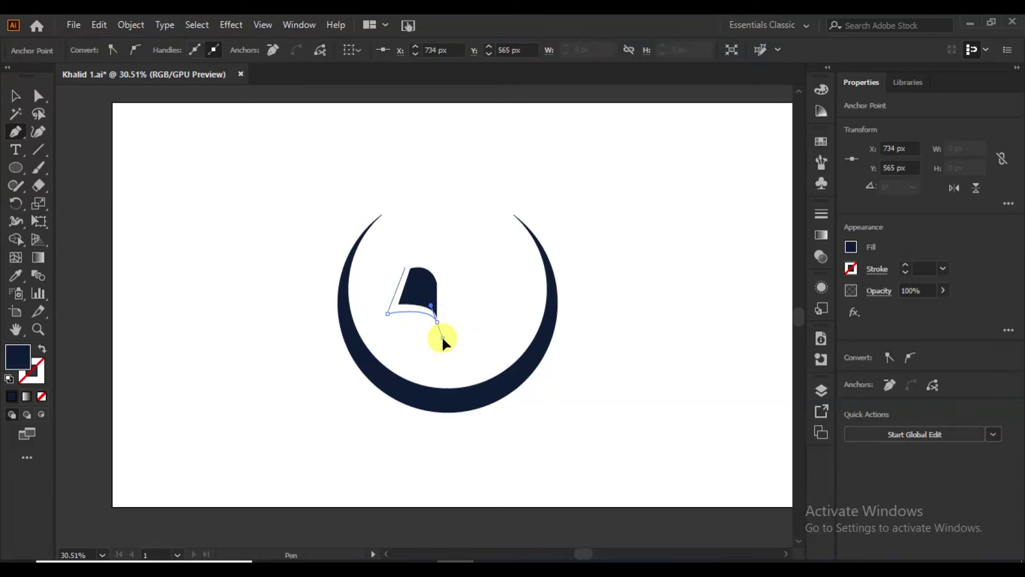
{"action": "left_click", "coordinate": [436, 321]}
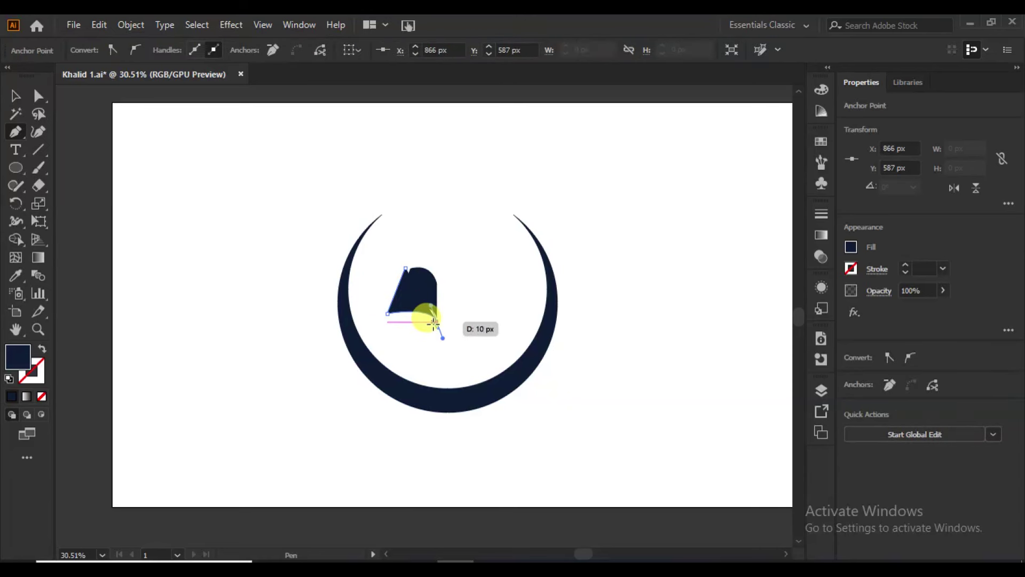
{"action": "left_click_drag", "start_coordinate": [436, 323], "coordinate": [386, 318]}
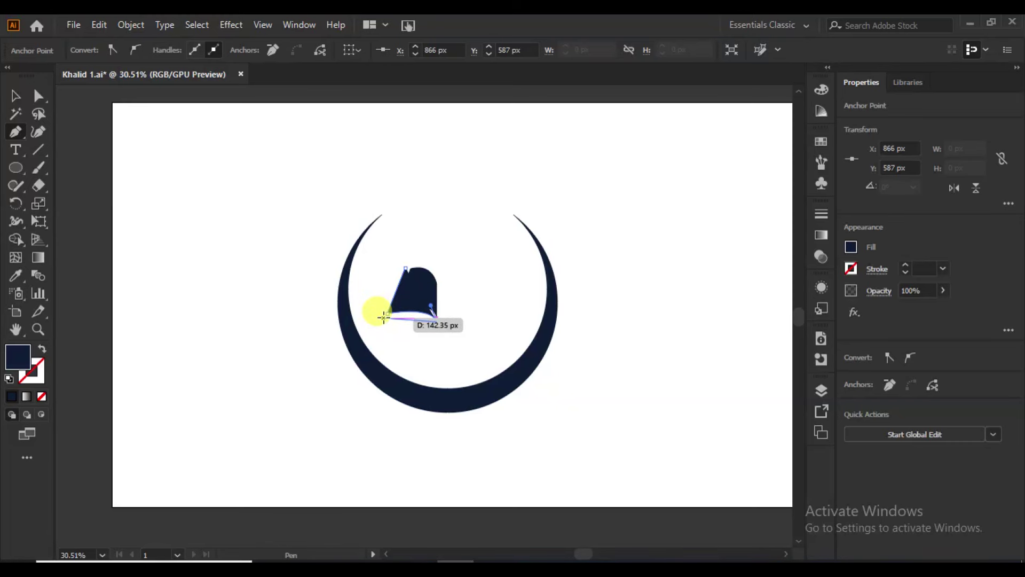
{"action": "left_click", "coordinate": [405, 267]}
{"action": "left_click", "coordinate": [15, 96]}
{"action": "left_click", "coordinate": [409, 326]}
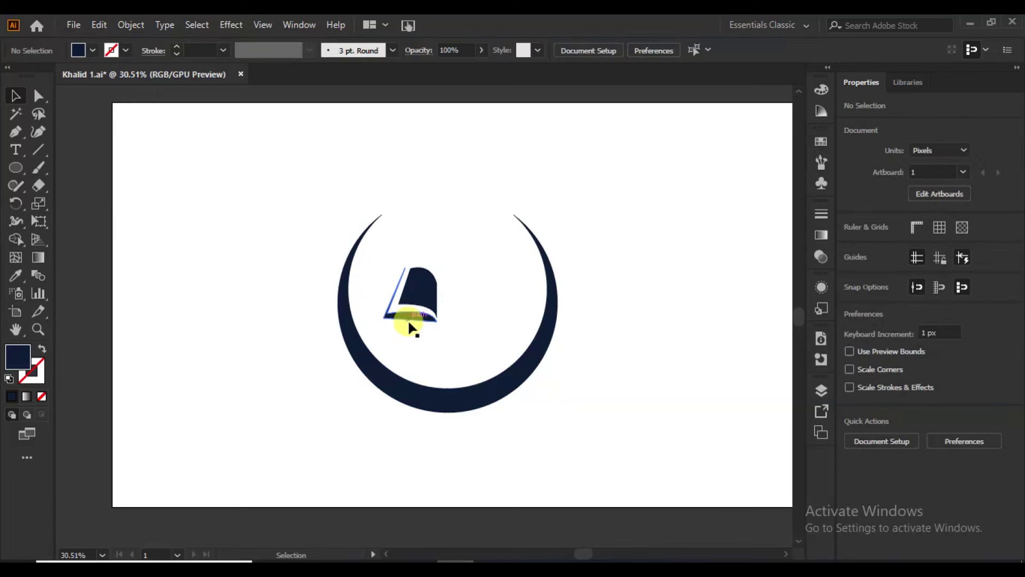
Resize the page-and-cover half-book to about 150 × 90 px.
{"action": "left_click", "coordinate": [412, 316]}
{"action": "left_click_drag", "start_coordinate": [387, 294], "coordinate": [411, 314]}
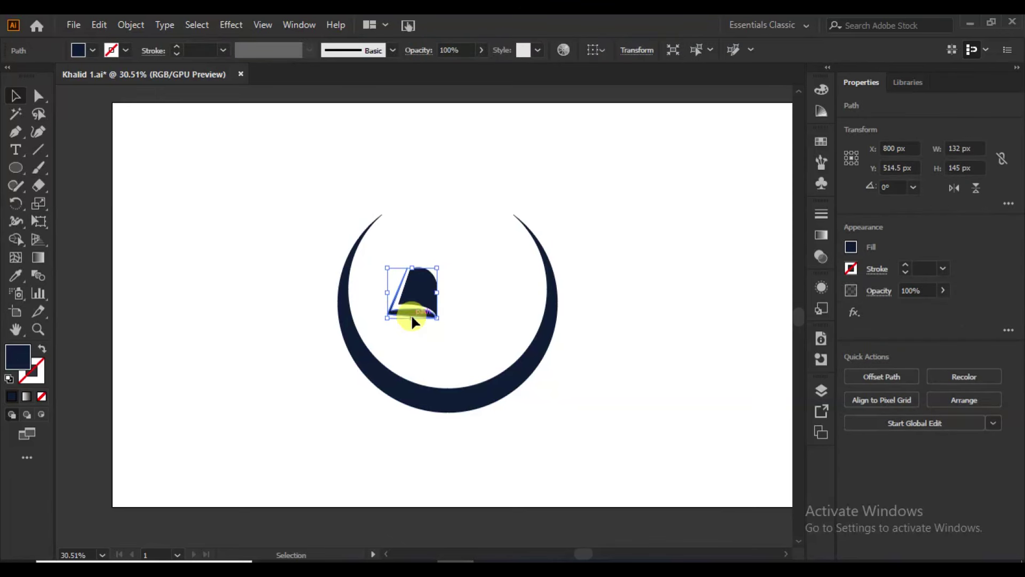
{"action": "left_click", "coordinate": [235, 235]}
{"action": "left_click", "coordinate": [415, 280]}
{"action": "mouse_move", "coordinate": [412, 266]}
{"action": "left_mouse_down"}
{"action": "mouse_move", "coordinate": [411, 284]}
{"action": "mouse_move", "coordinate": [377, 302]}
{"action": "mouse_move", "coordinate": [408, 278]}
{"action": "left_mouse_up"}
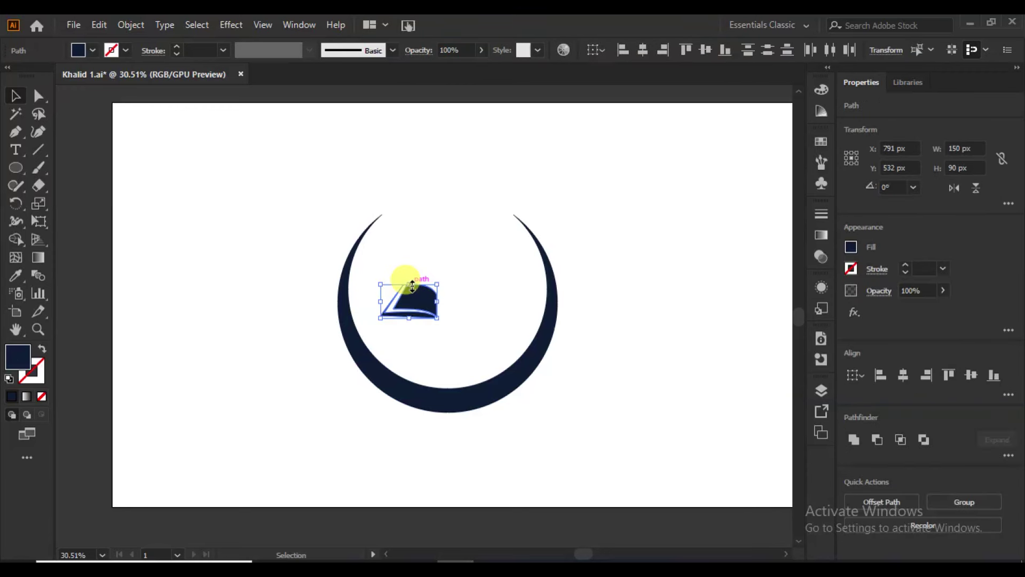
{"action": "left_click", "coordinate": [399, 352]}
Reflect a vertical copy of the half-book and place it to the right as the other page.
{"action": "left_click", "coordinate": [409, 303]}
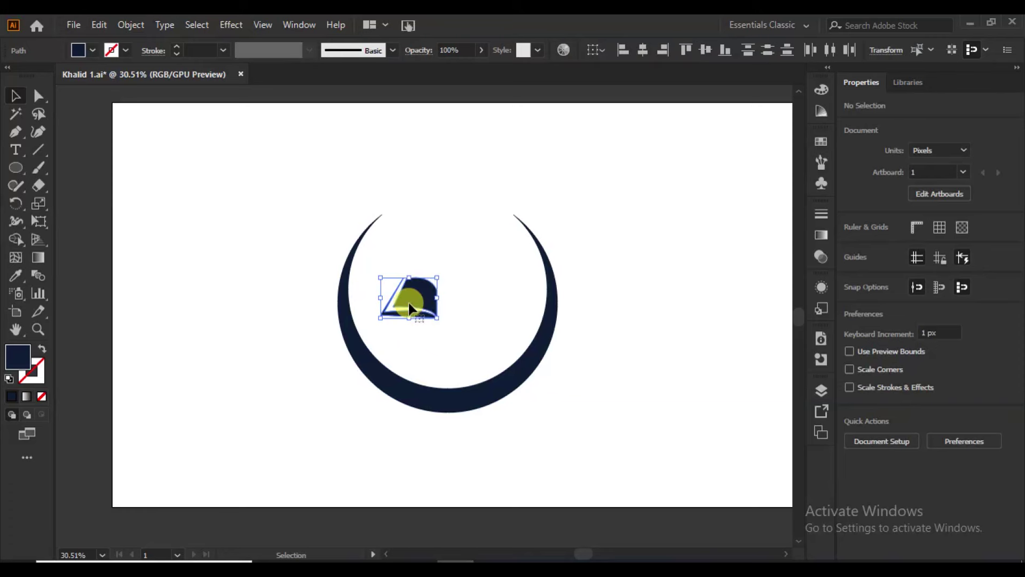
{"action": "right_click", "coordinate": [409, 302]}
{"action": "mouse_move", "coordinate": [453, 466]}
{"action": "left_click", "coordinate": [642, 395]}
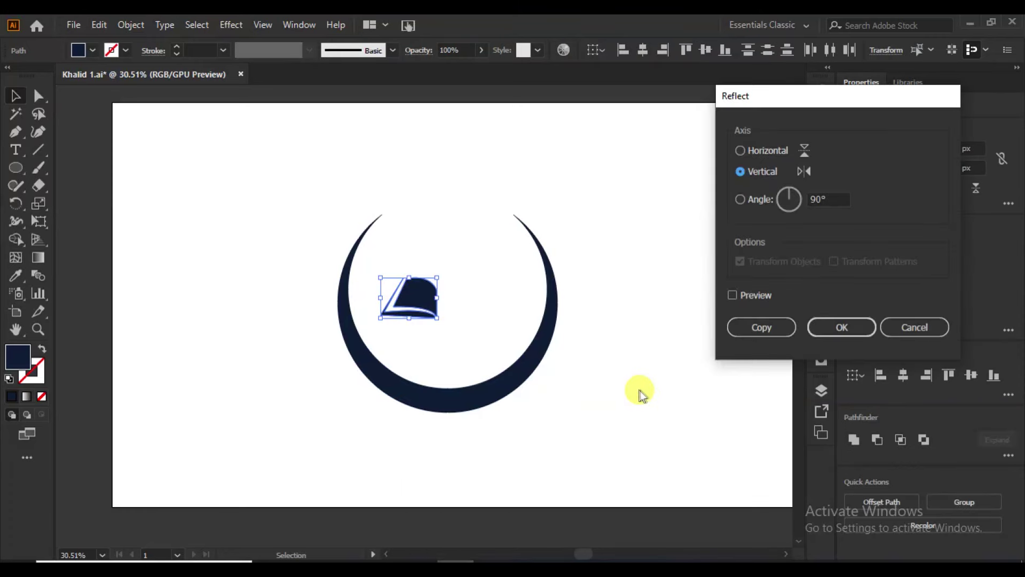
{"action": "left_click", "coordinate": [733, 295]}
{"action": "left_click", "coordinate": [759, 331]}
{"action": "left_click_drag", "start_coordinate": [433, 303], "coordinate": [457, 300]}
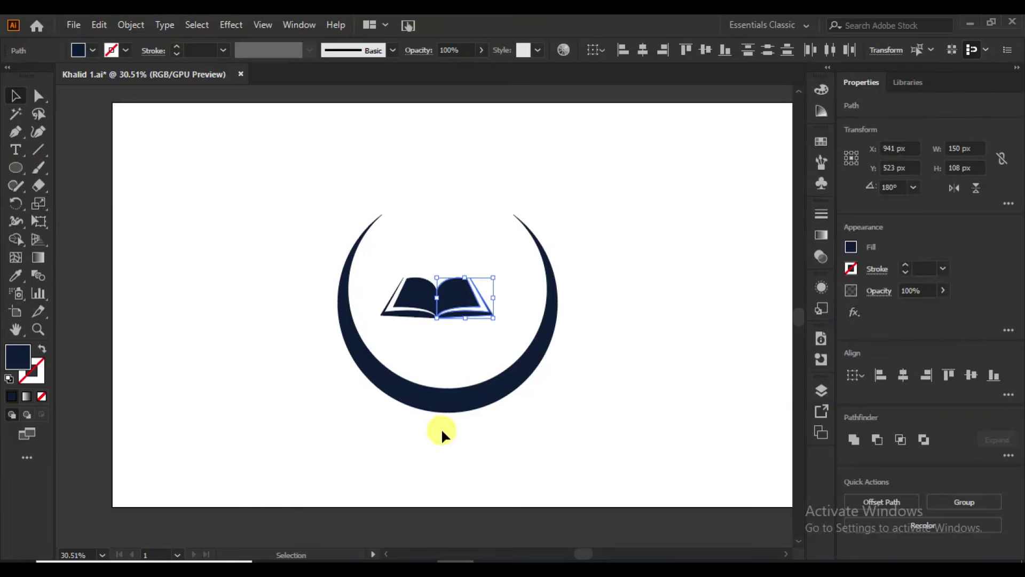
{"action": "left_click", "coordinate": [282, 381]}
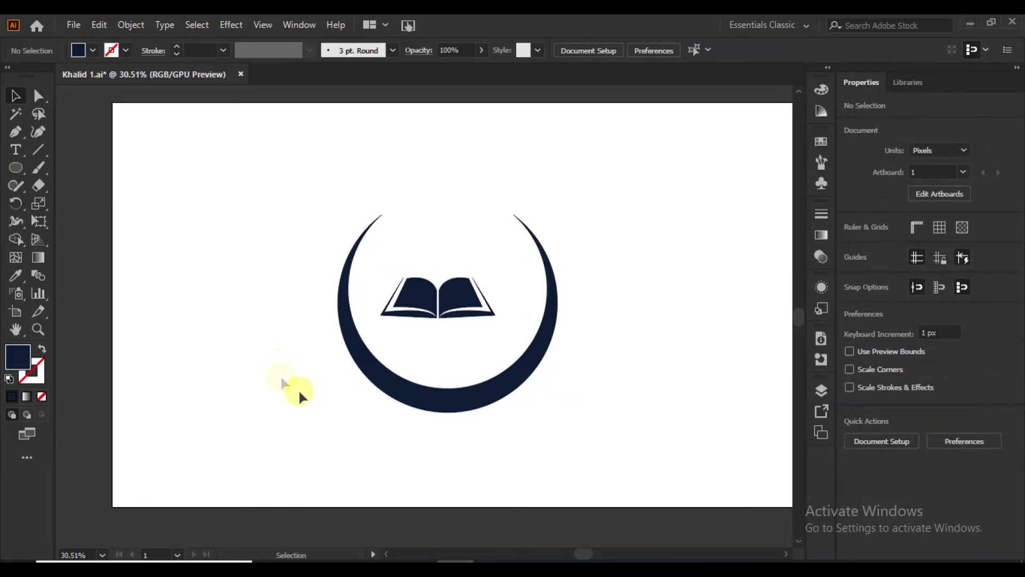
Move the whole open book lower inside the crescent.
{"action": "left_click_drag", "start_coordinate": [502, 283], "coordinate": [373, 328]}
{"action": "left_click_drag", "start_coordinate": [411, 287], "coordinate": [425, 350]}
{"action": "left_click", "coordinate": [594, 384]}
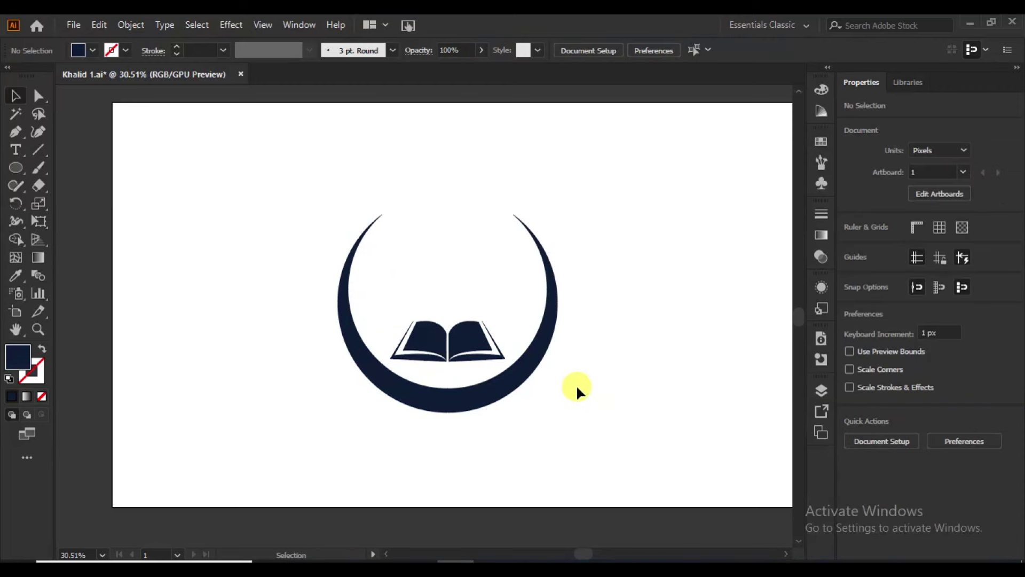
{"action": "left_click", "coordinate": [17, 135]}
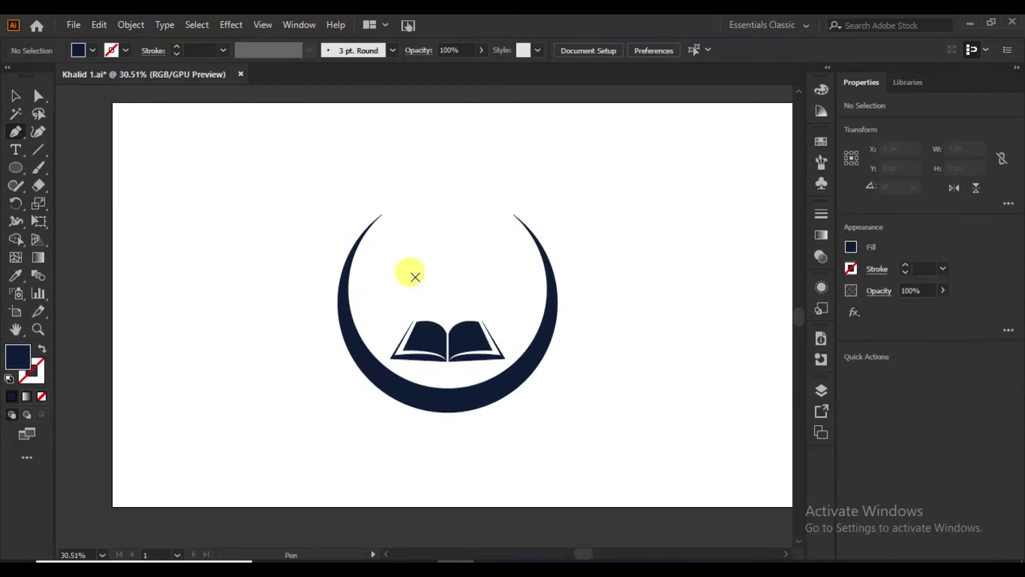
Pen-draw a pointed curved leaf, about 102 × 144 px, rising from the book's spine.
{"action": "left_click", "coordinate": [415, 270]}
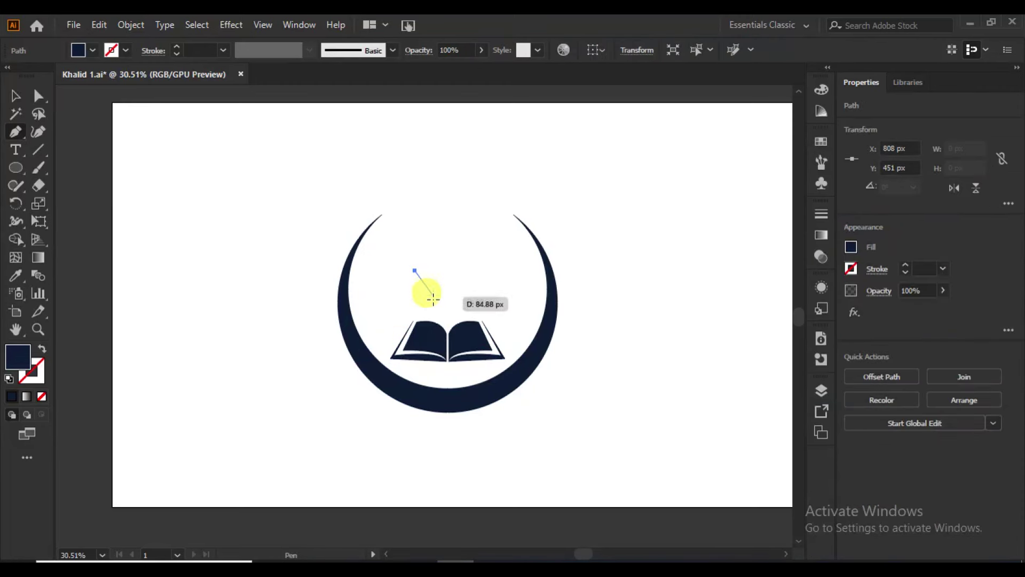
{"action": "left_click_drag", "start_coordinate": [446, 324], "coordinate": [447, 371]}
{"action": "left_click", "coordinate": [446, 323]}
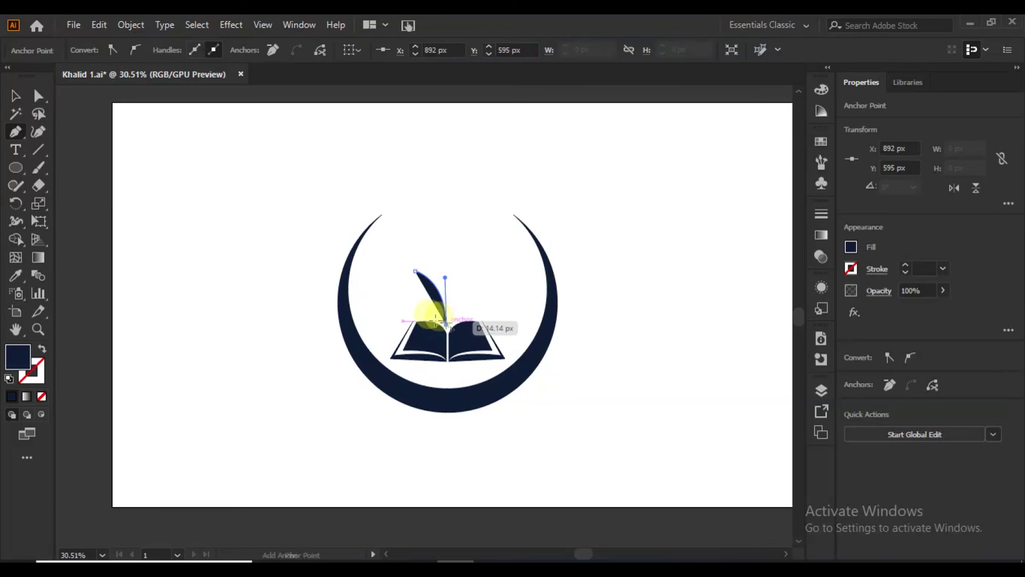
{"action": "left_click_drag", "start_coordinate": [408, 304], "coordinate": [385, 315]}
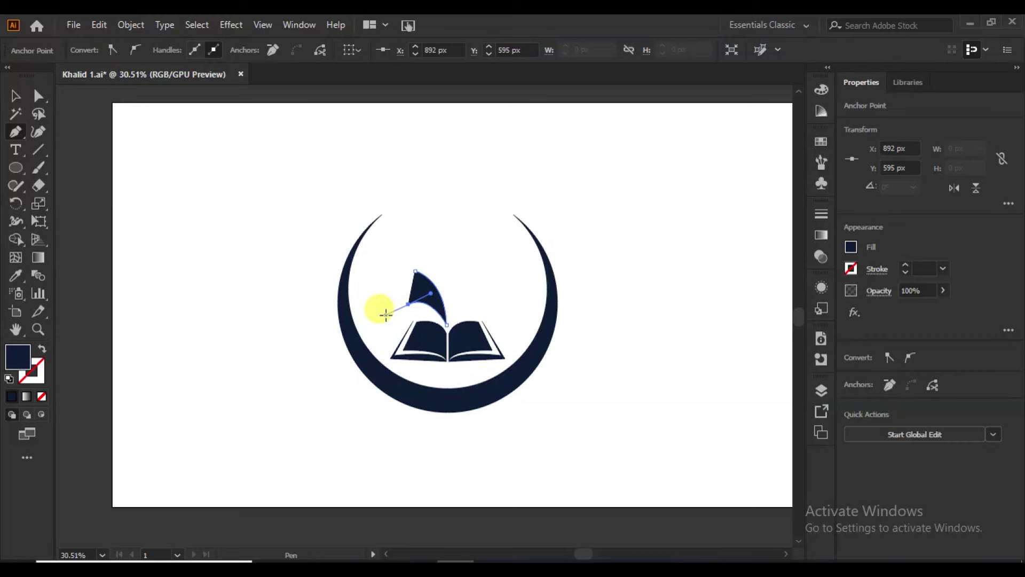
{"action": "left_click", "coordinate": [408, 305]}
{"action": "left_click_drag", "start_coordinate": [411, 264], "coordinate": [392, 256]}
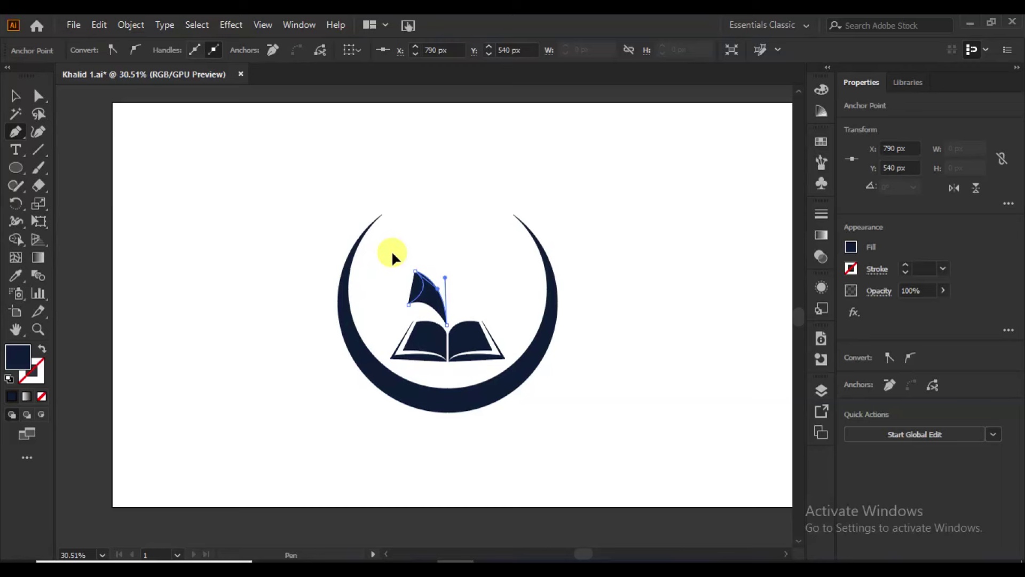
{"action": "left_click", "coordinate": [15, 95]}
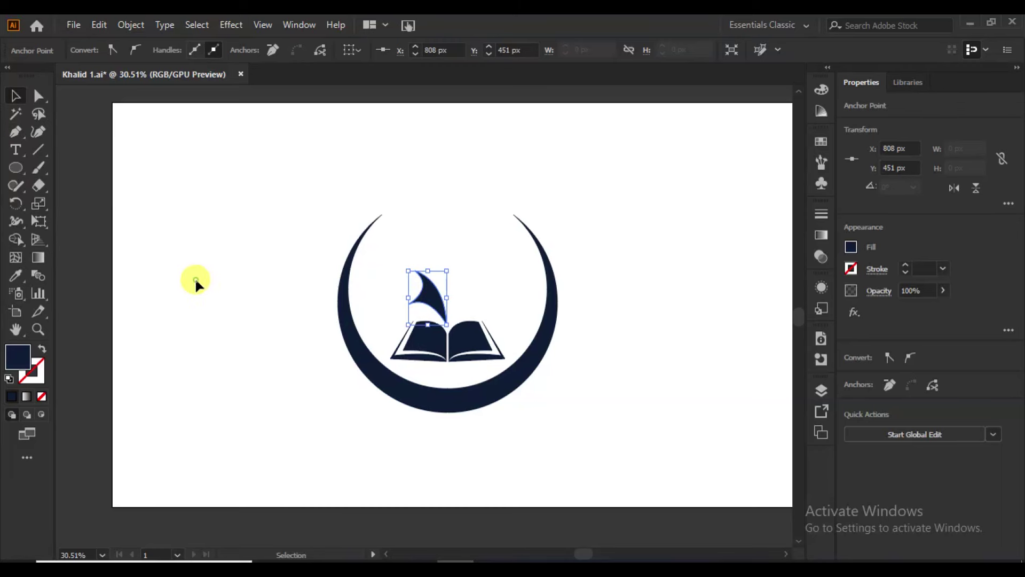
{"action": "left_click", "coordinate": [196, 280]}
{"action": "left_click", "coordinate": [434, 301]}
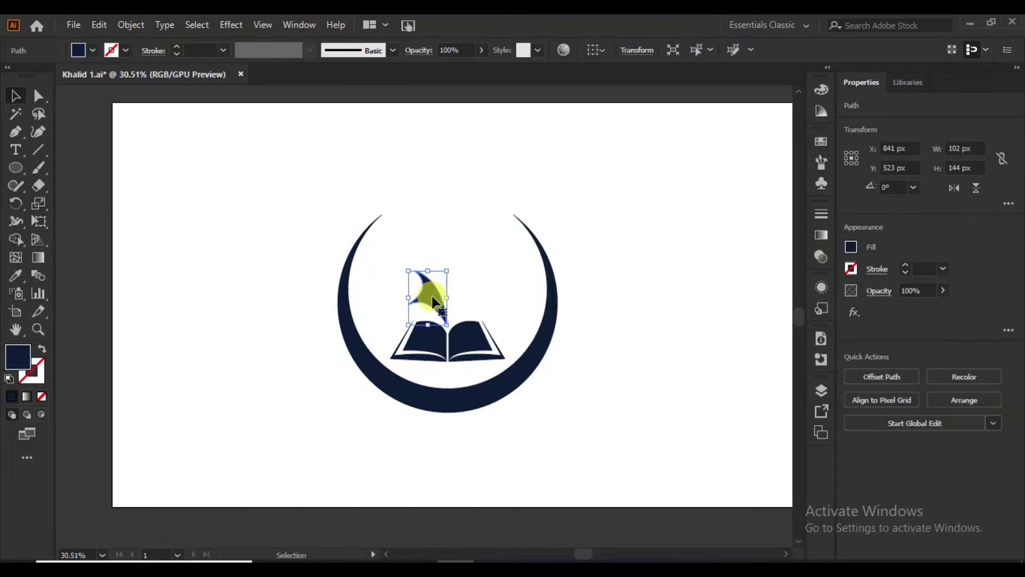
Draw a small oval and set it at the leaf's tip, rotated about 55 degrees.
{"action": "left_click", "coordinate": [16, 167]}
{"action": "left_click_drag", "start_coordinate": [205, 247], "coordinate": [208, 257]}
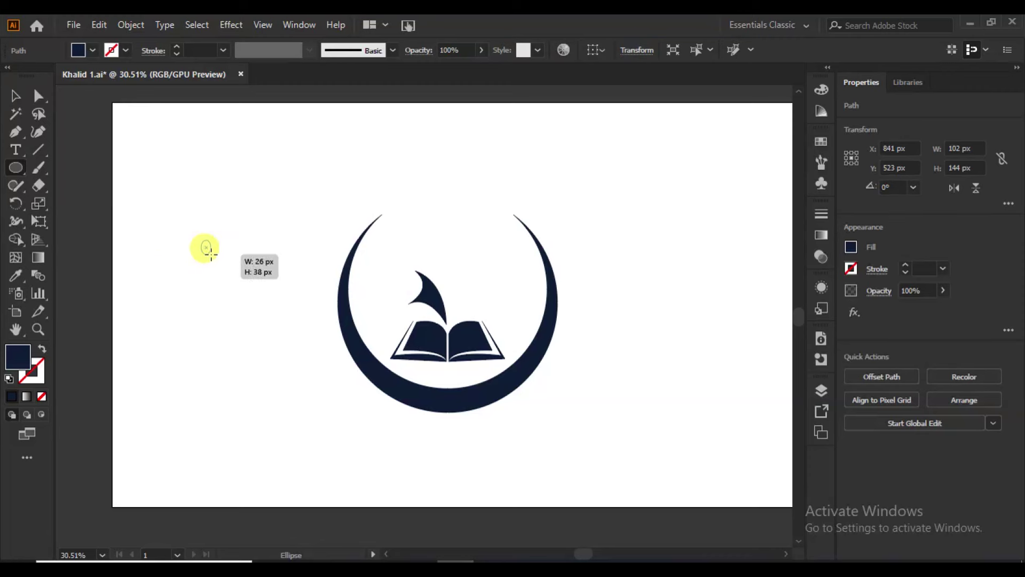
{"action": "left_click", "coordinate": [16, 96]}
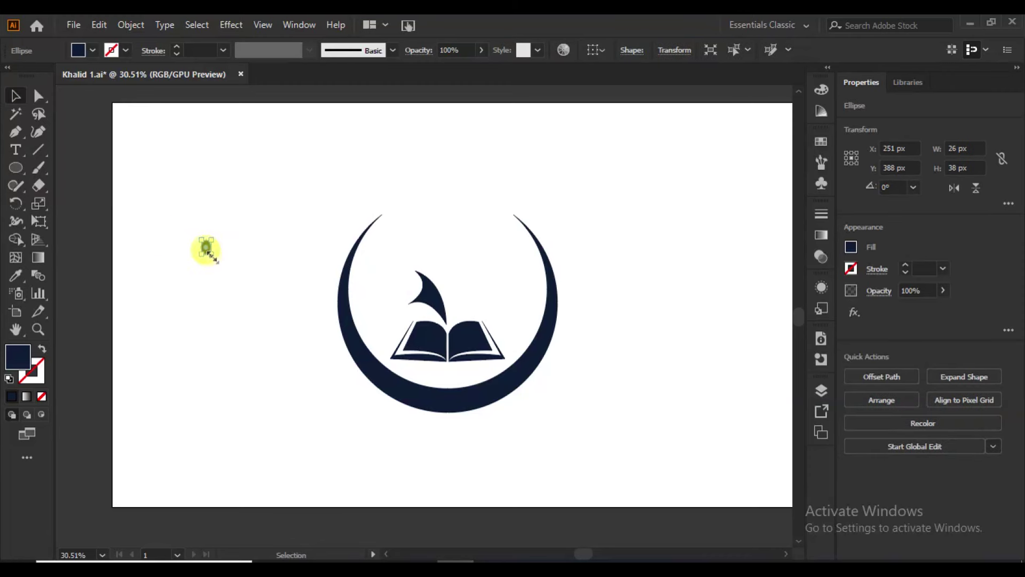
{"action": "left_click_drag", "start_coordinate": [209, 253], "coordinate": [411, 286]}
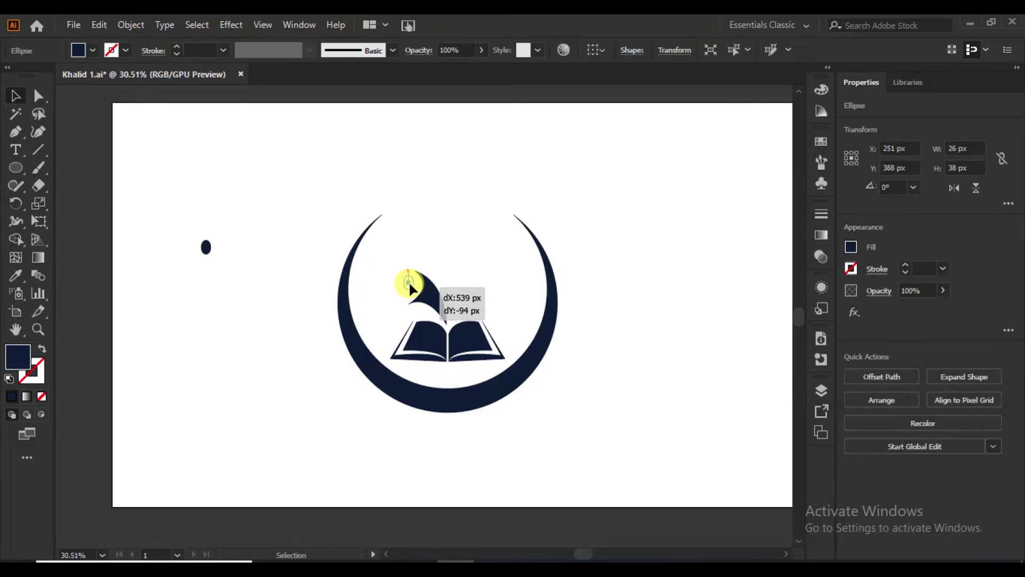
{"action": "key", "text": "ctrl+plus"}
{"action": "key", "text": "ctrl+plus"}
{"action": "key", "text": "ctrl+plus"}
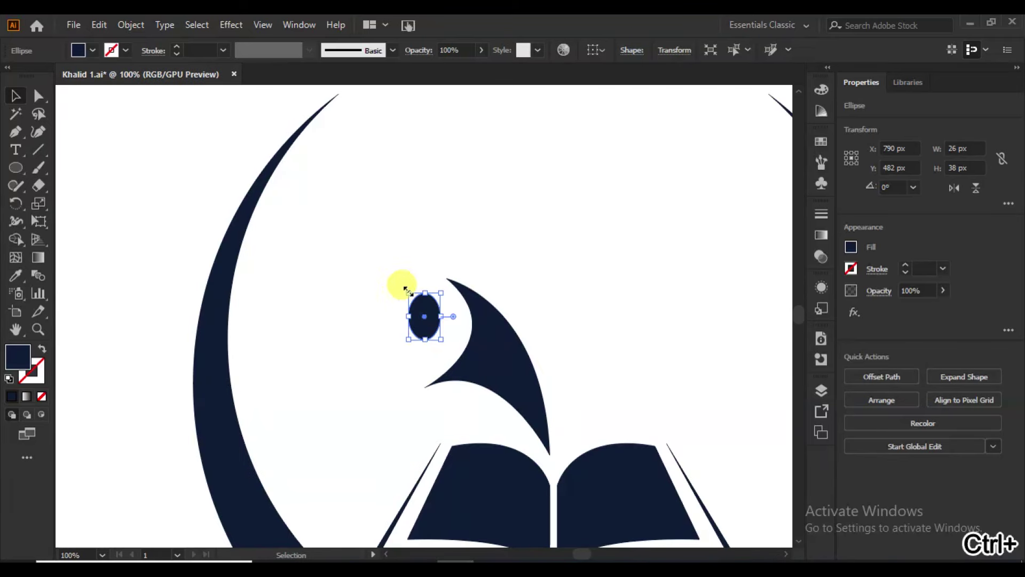
{"action": "left_click_drag", "start_coordinate": [407, 289], "coordinate": [407, 323]}
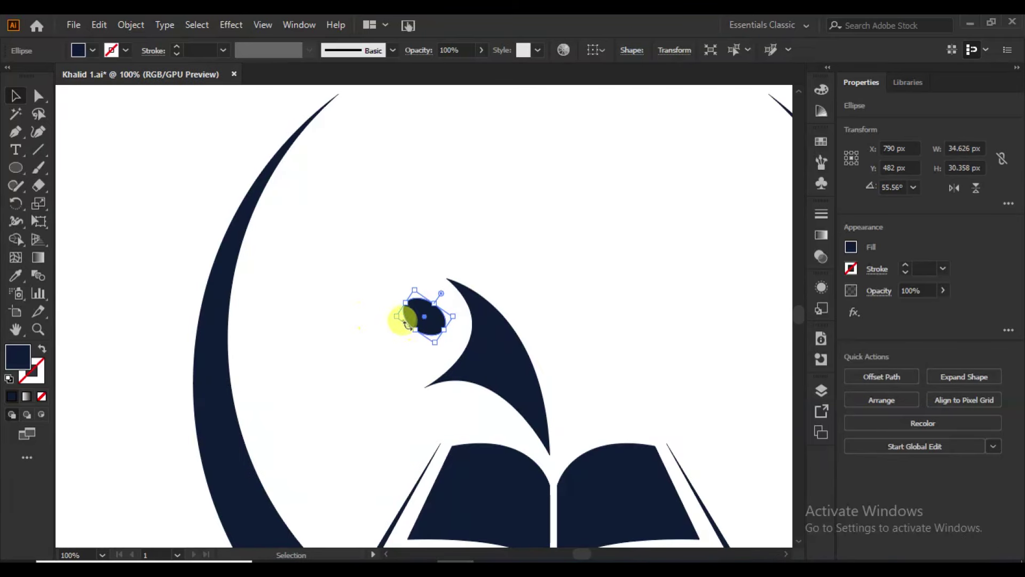
{"action": "left_click_drag", "start_coordinate": [390, 320], "coordinate": [431, 319]}
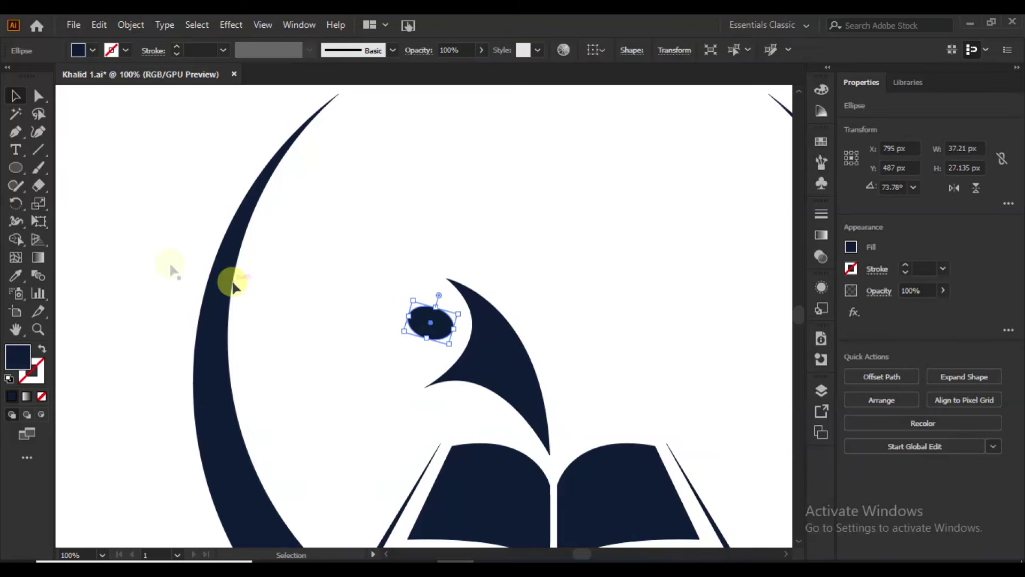
{"action": "left_click", "coordinate": [297, 309]}
Group the oval with the swoosh and place a reflected copy beside it.
{"action": "left_click_drag", "start_coordinate": [538, 291], "coordinate": [434, 382]}
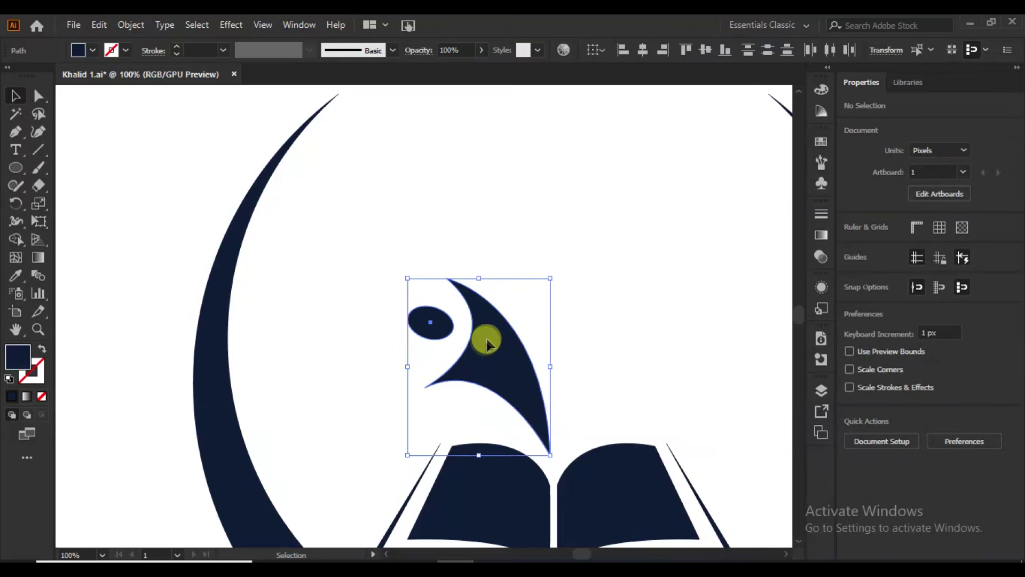
{"action": "right_click", "coordinate": [489, 336]}
{"action": "left_click", "coordinate": [554, 121]}
{"action": "right_click", "coordinate": [531, 346]}
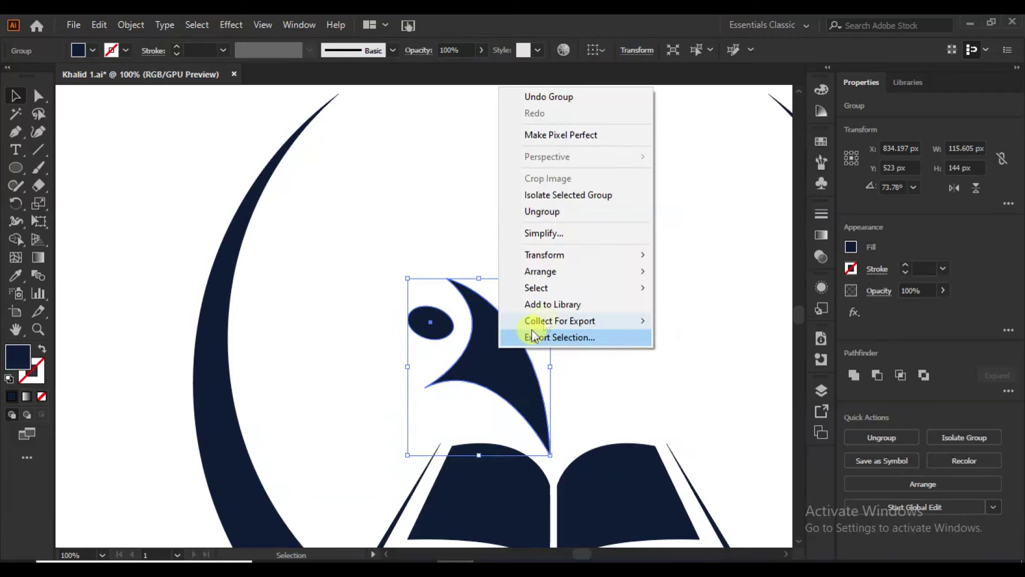
{"action": "left_click", "coordinate": [691, 310]}
{"action": "left_click", "coordinate": [758, 322]}
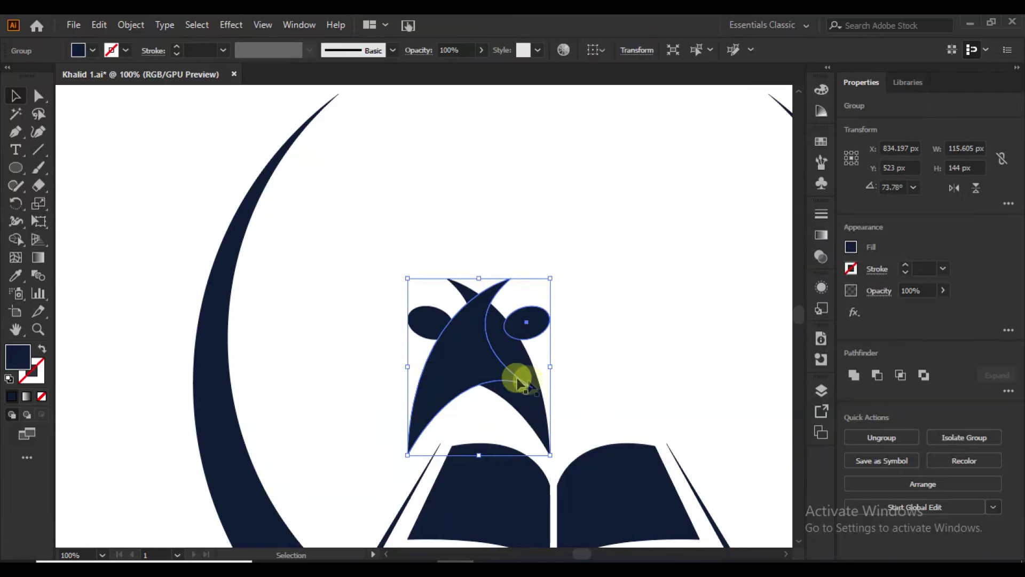
{"action": "left_click_drag", "start_coordinate": [437, 368], "coordinate": [587, 364]}
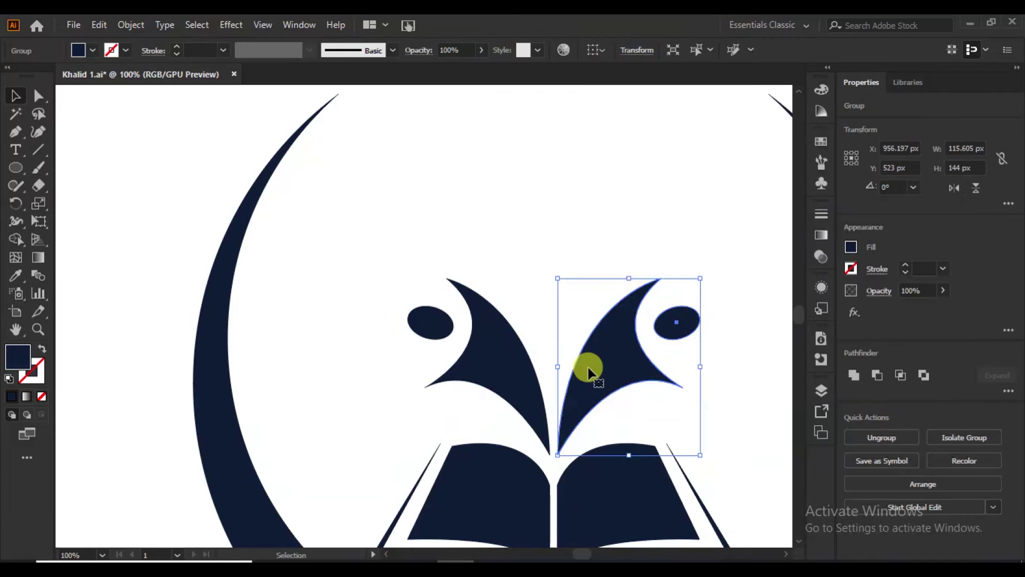
{"action": "left_click", "coordinate": [332, 321]}
{"action": "key", "text": "ctrl+0"}
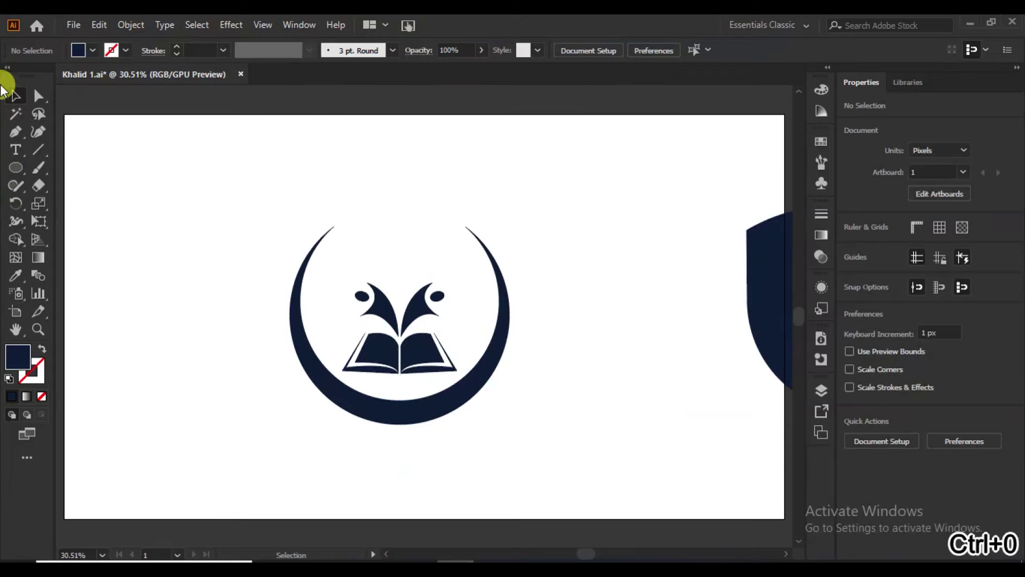
Group both halves and squash the figure to about 238 × 94 px.
{"action": "left_click_drag", "start_coordinate": [409, 315], "coordinate": [344, 304]}
{"action": "right_click", "coordinate": [382, 302]}
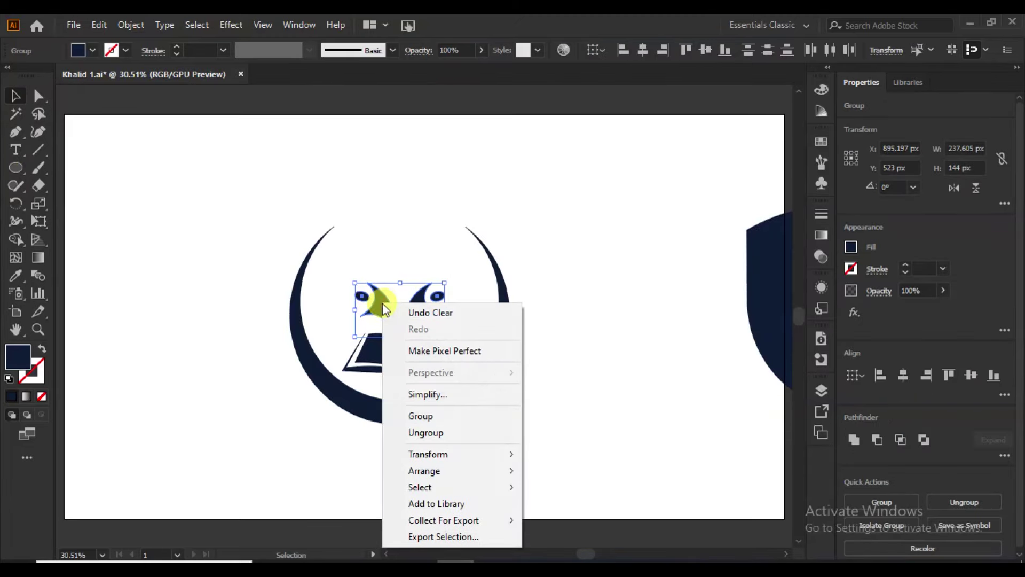
{"action": "left_click", "coordinate": [420, 416]}
{"action": "left_click_drag", "start_coordinate": [403, 284], "coordinate": [401, 303]}
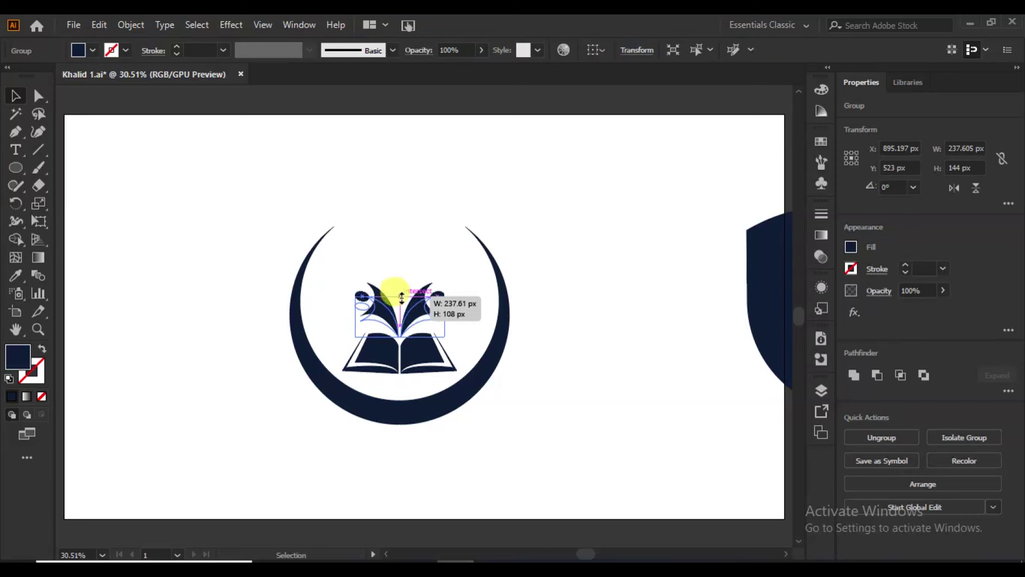
{"action": "left_click", "coordinate": [571, 309]}
Draw a small round navy head circle above the book.
{"action": "left_click", "coordinate": [18, 169]}
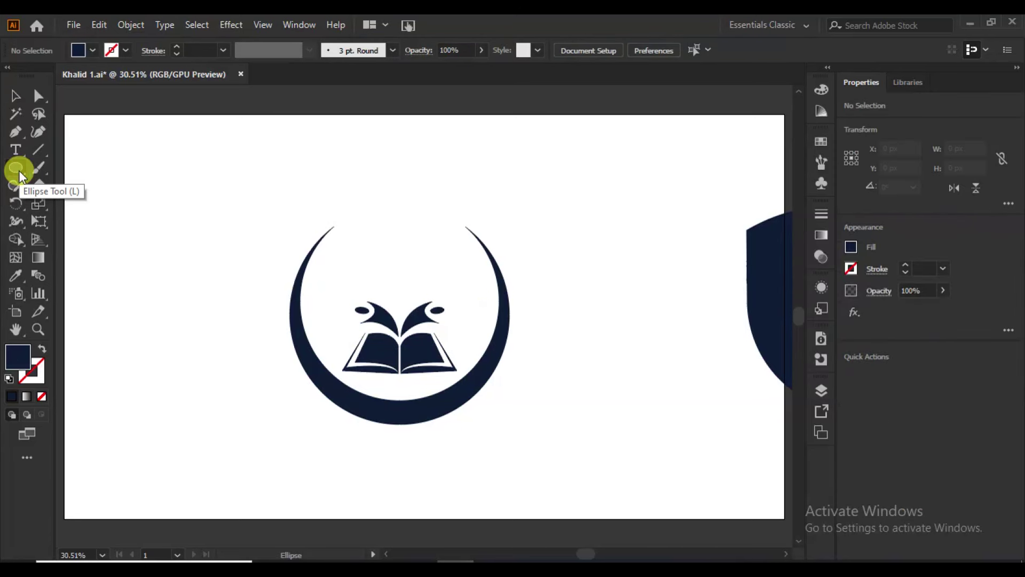
{"action": "left_click_drag", "start_coordinate": [397, 291], "coordinate": [415, 308]}
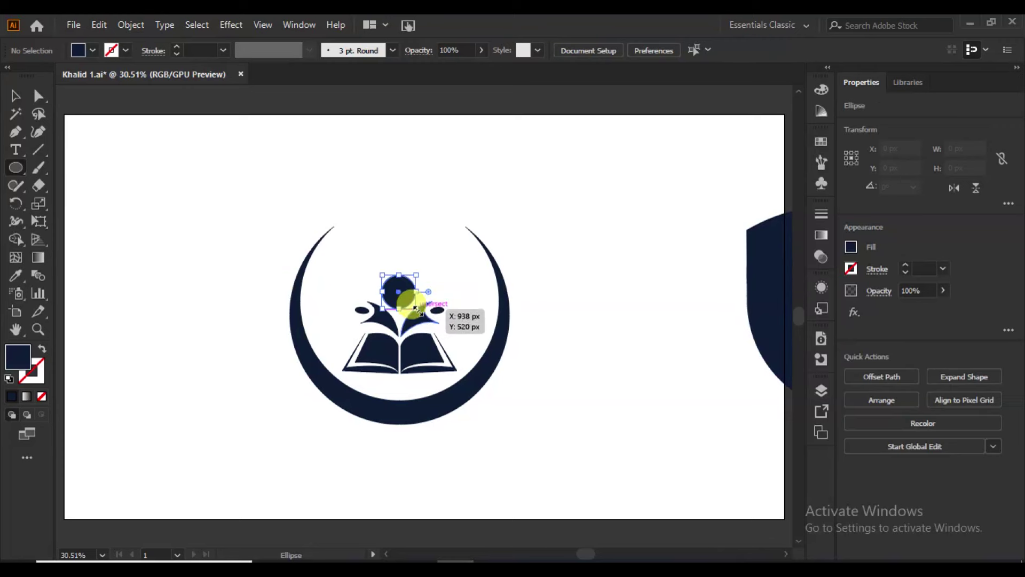
{"action": "key", "text": "v"}
{"action": "left_click", "coordinate": [171, 293]}
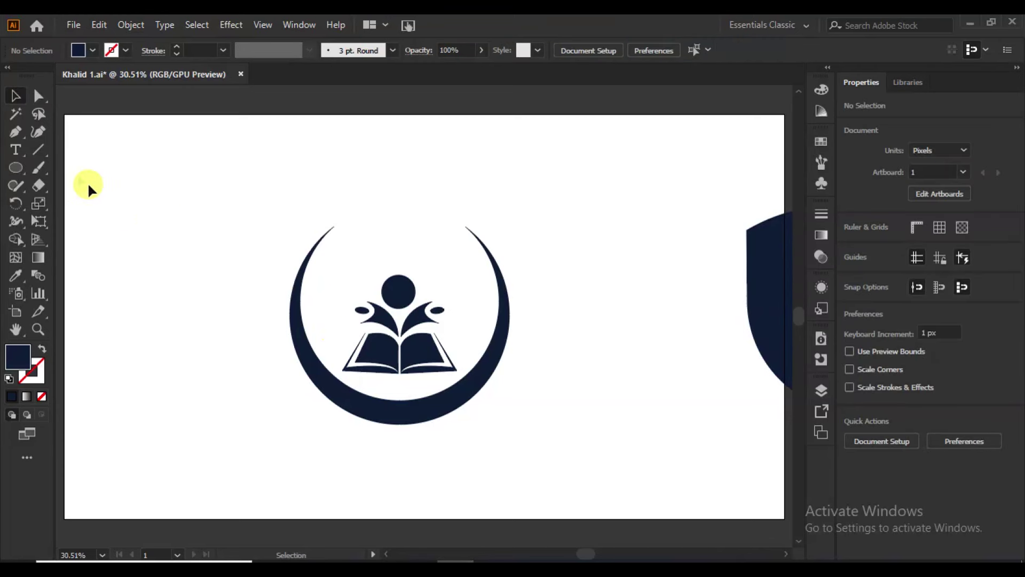
Draw a vertical ray above the head with an 8 pt stroke and flipped tapered width profile.
{"action": "key", "text": "p"}
{"action": "left_click", "coordinate": [398, 244]}
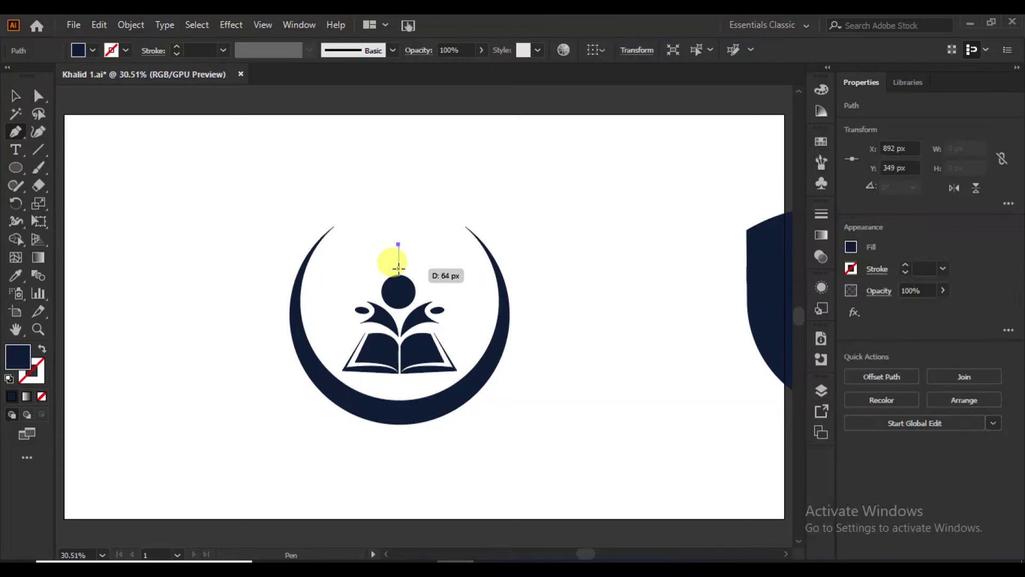
{"action": "left_click", "coordinate": [398, 269]}
{"action": "key", "text": "ctrl+z"}
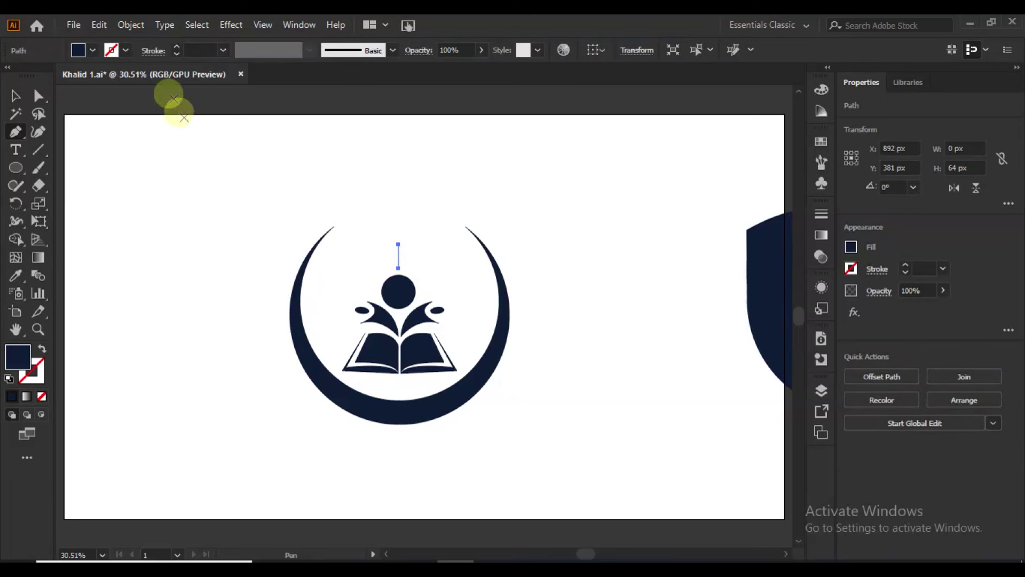
{"action": "left_click", "coordinate": [177, 46]}
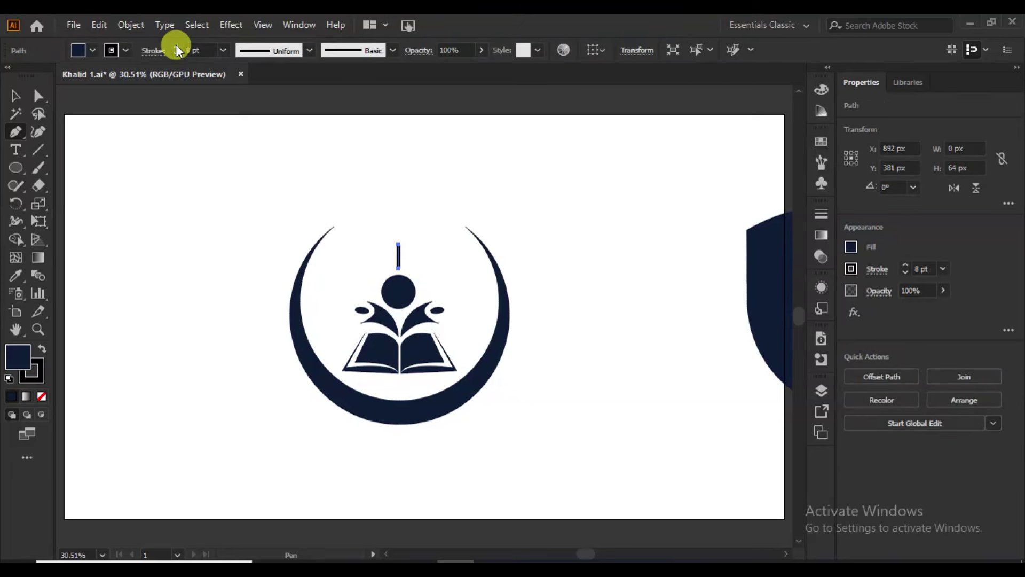
{"action": "left_click", "coordinate": [309, 50]}
{"action": "left_click", "coordinate": [270, 160]}
{"action": "left_click", "coordinate": [981, 358]}
{"action": "left_click", "coordinate": [15, 96]}
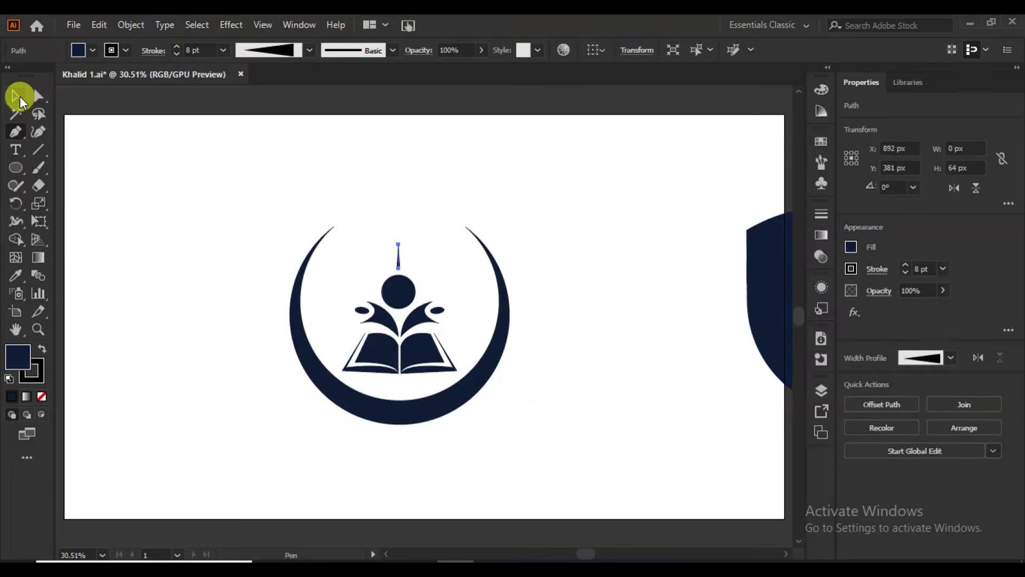
Add a second slanted ray to the right with the same tapered profile.
{"action": "left_click", "coordinate": [15, 131]}
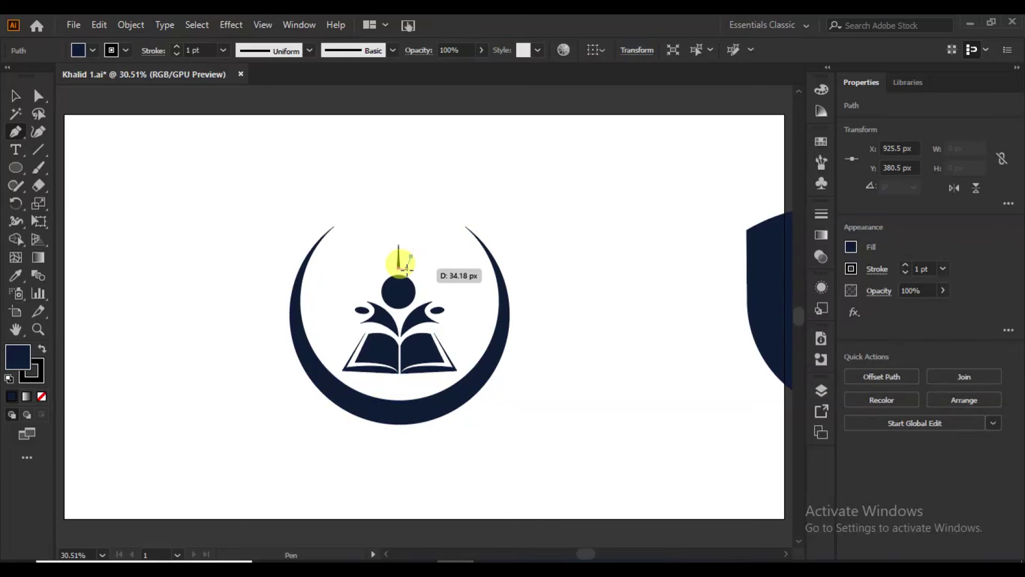
{"action": "left_click", "coordinate": [410, 258]}
{"action": "key", "text": "ctrl+plus"}
{"action": "key", "text": "ctrl+plus"}
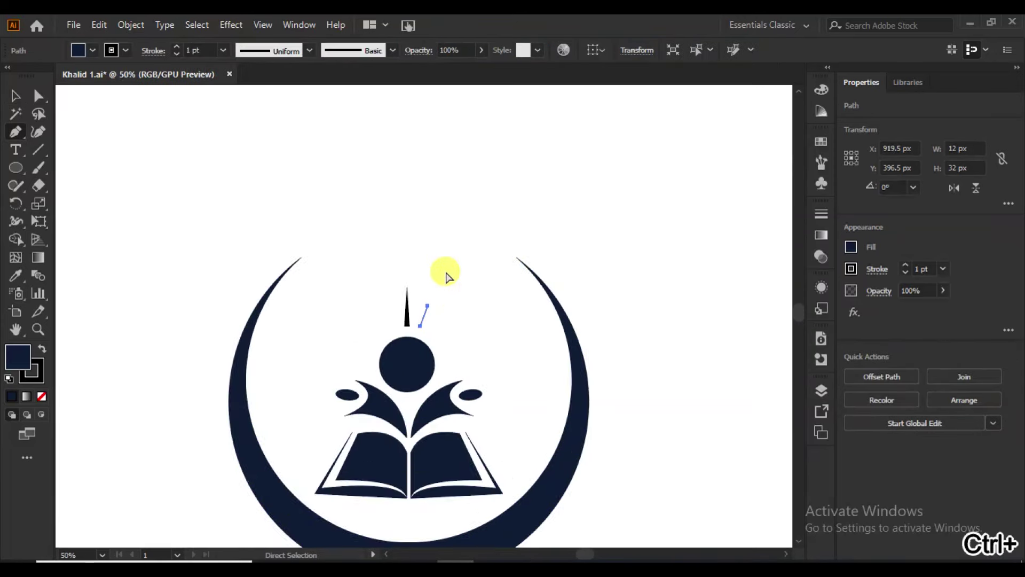
{"action": "key", "text": "ctrl+plus"}
{"action": "key", "text": "ctrl+plus"}
{"action": "key", "text": "ctrl+plus"}
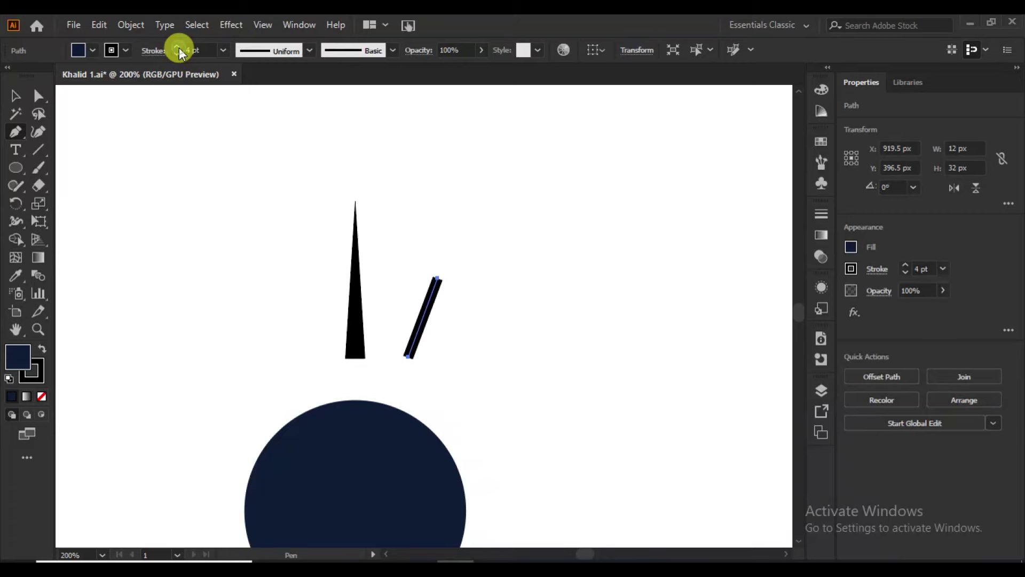
{"action": "key", "text": "v"}
{"action": "left_click", "coordinate": [305, 50]}
{"action": "left_click", "coordinate": [282, 167]}
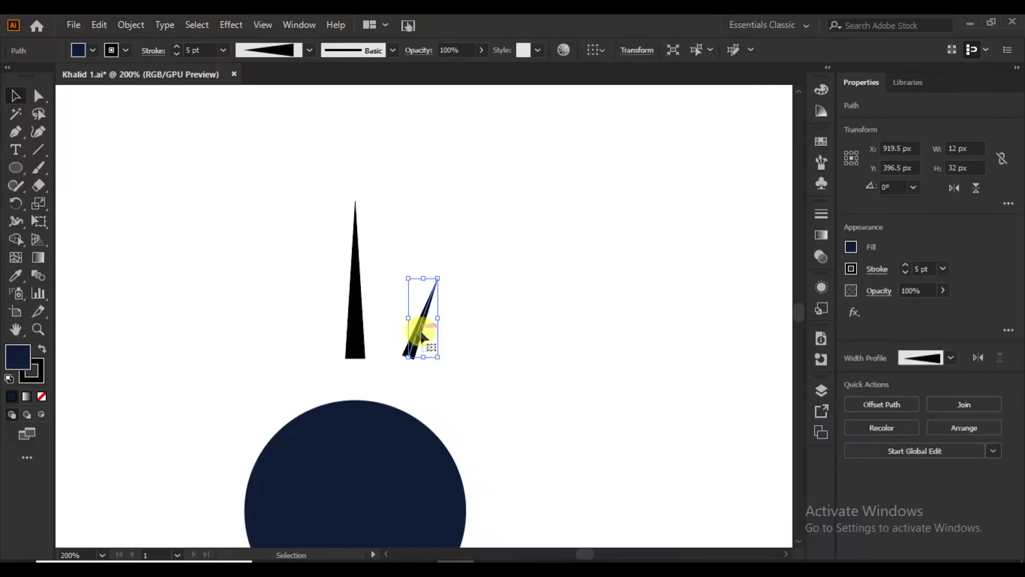
Nudge the second ray into position above the head.
{"action": "scroll", "coordinate": [530, 251], "scroll_direction": "down", "scroll_amount": 5}
{"action": "left_click_drag", "start_coordinate": [422, 222], "coordinate": [414, 233]}
{"action": "left_click", "coordinate": [507, 242]}
{"action": "key", "text": "ctrl+z"}
Rotate-copy a ray around the head's centre to the upper left and adjust both side rays.
{"action": "left_click", "coordinate": [16, 204]}
{"action": "left_click", "coordinate": [355, 403]}
{"action": "mouse_move", "coordinate": [362, 367]}
{"action": "left_mouse_down"}
{"action": "mouse_move", "coordinate": [290, 221]}
{"action": "mouse_move", "coordinate": [293, 177]}
{"action": "left_mouse_up"}
{"action": "left_click", "coordinate": [15, 95]}
{"action": "left_click_drag", "start_coordinate": [314, 246], "coordinate": [308, 241]}
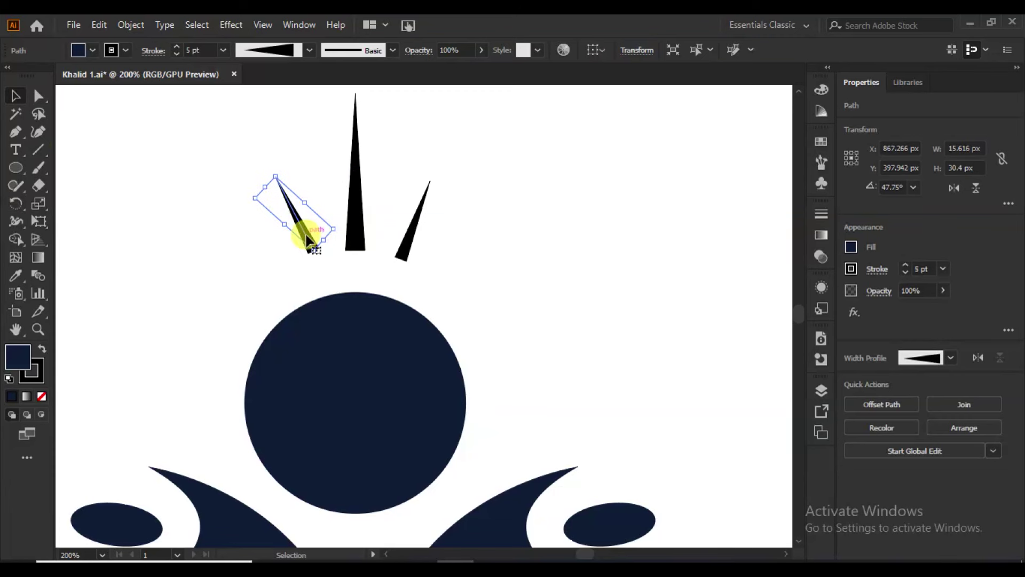
{"action": "left_click", "coordinate": [498, 245]}
{"action": "left_click_drag", "start_coordinate": [412, 247], "coordinate": [407, 239]}
{"action": "left_click", "coordinate": [471, 280]}
Expand the three rays' appearance, unite them, and move the spikes down onto the head.
{"action": "left_click_drag", "start_coordinate": [470, 214], "coordinate": [264, 219]}
{"action": "left_click", "coordinate": [131, 25]}
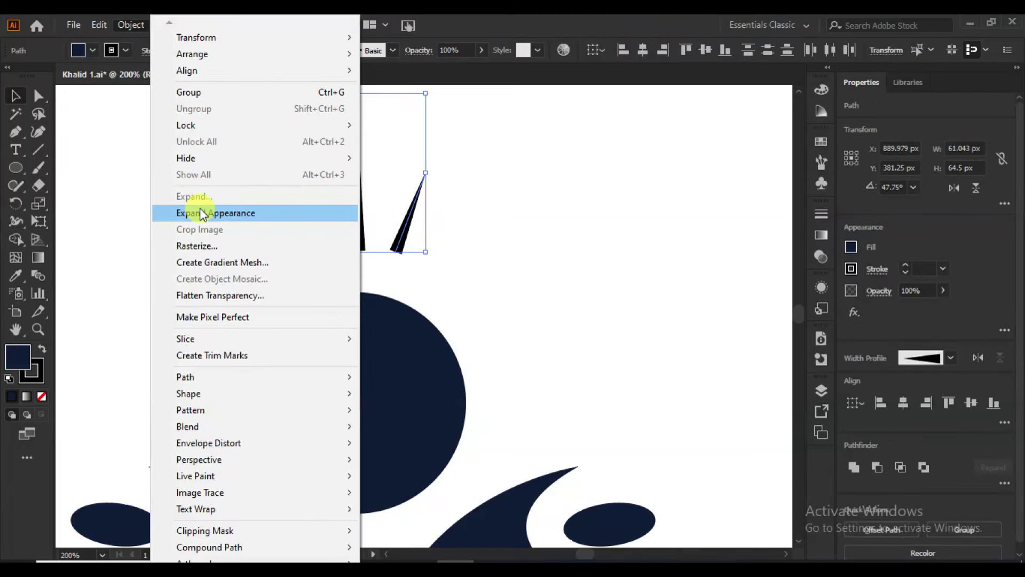
{"action": "left_click", "coordinate": [201, 213]}
{"action": "left_click", "coordinate": [853, 439]}
{"action": "left_click", "coordinate": [595, 262]}
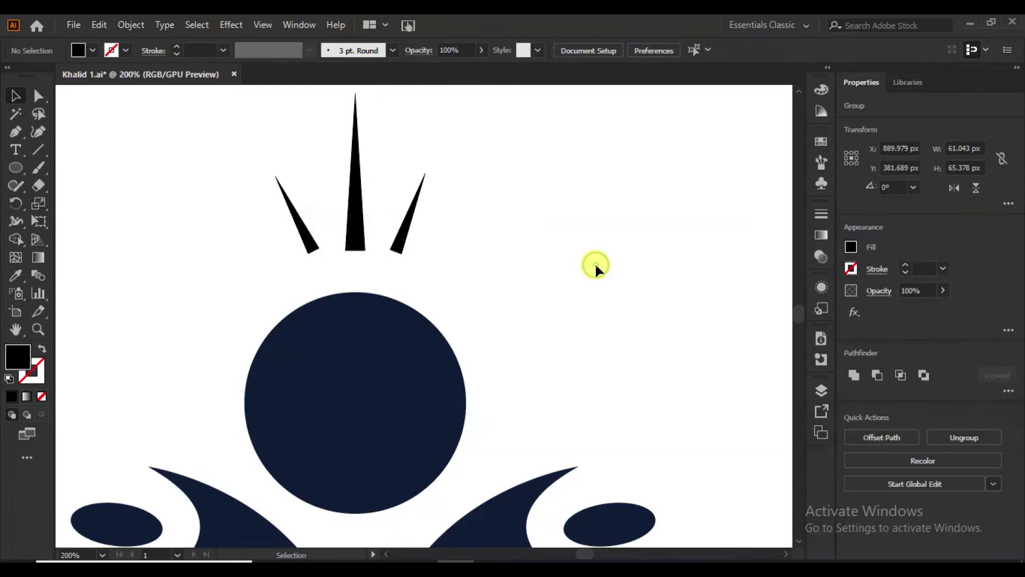
{"action": "left_click", "coordinate": [354, 197]}
{"action": "mouse_move", "coordinate": [354, 198]}
{"action": "left_mouse_down"}
{"action": "mouse_move", "coordinate": [356, 249]}
{"action": "mouse_move", "coordinate": [350, 211]}
{"action": "left_mouse_up"}
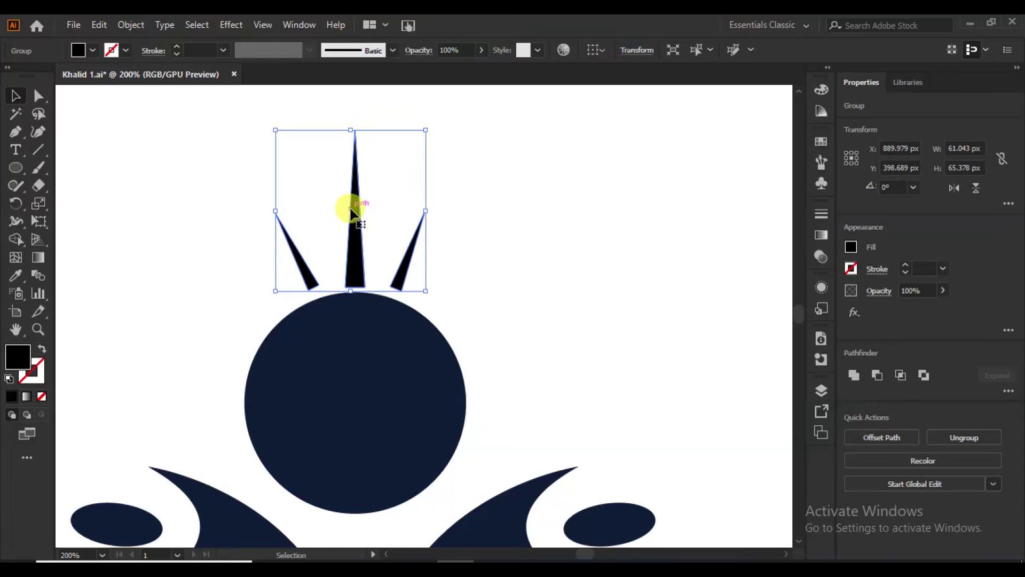
{"action": "left_click", "coordinate": [16, 203]}
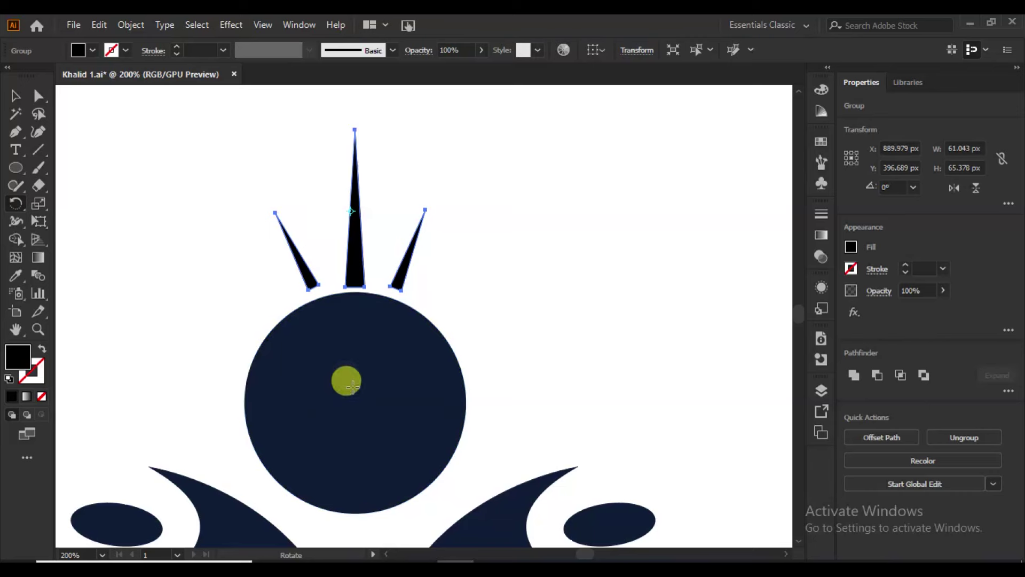
Rotate-copy the spikes around the head into nine rays and group them.
{"action": "left_click", "coordinate": [355, 403]}
{"action": "mouse_move", "coordinate": [354, 247]}
{"action": "left_mouse_down"}
{"action": "mouse_move", "coordinate": [198, 326]}
{"action": "mouse_move", "coordinate": [520, 315]}
{"action": "mouse_move", "coordinate": [514, 308]}
{"action": "left_mouse_up"}
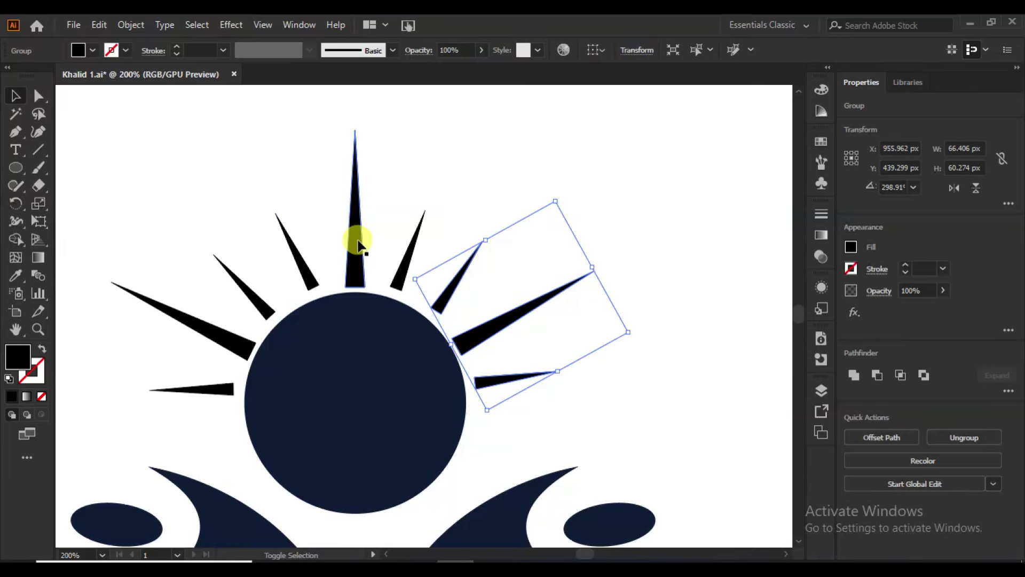
{"action": "left_click", "coordinate": [358, 243], "text": "shift"}
{"action": "left_click", "coordinate": [241, 286], "text": "shift"}
{"action": "left_click", "coordinate": [851, 435]}
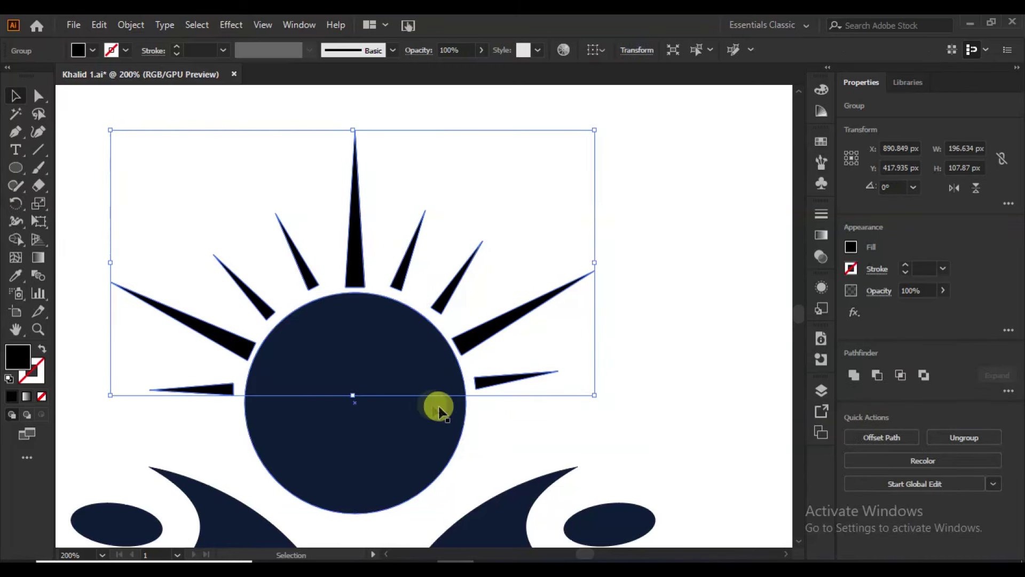
{"action": "left_click", "coordinate": [379, 363]}
{"action": "left_click", "coordinate": [882, 376]}
Offset the navy sun circle outward by 6 px.
{"action": "left_click", "coordinate": [556, 325]}
{"action": "double_click", "coordinate": [602, 244]}
{"action": "type", "text": "6"}
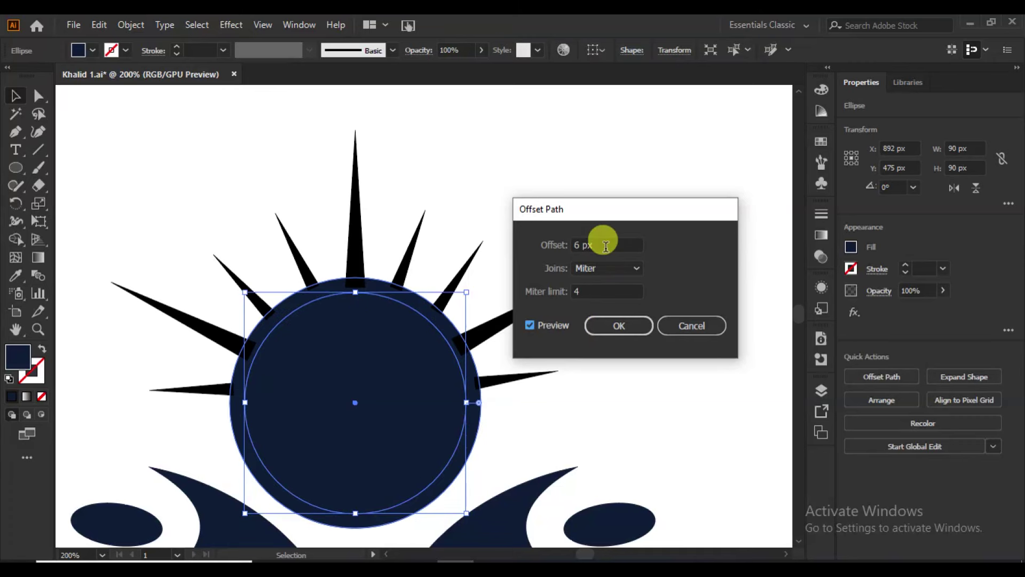
{"action": "left_click", "coordinate": [621, 326]}
Shape Builder the offset circle with the rays, merging pieces so the ray bases stop short.
{"action": "left_click", "coordinate": [355, 218], "text": "shift"}
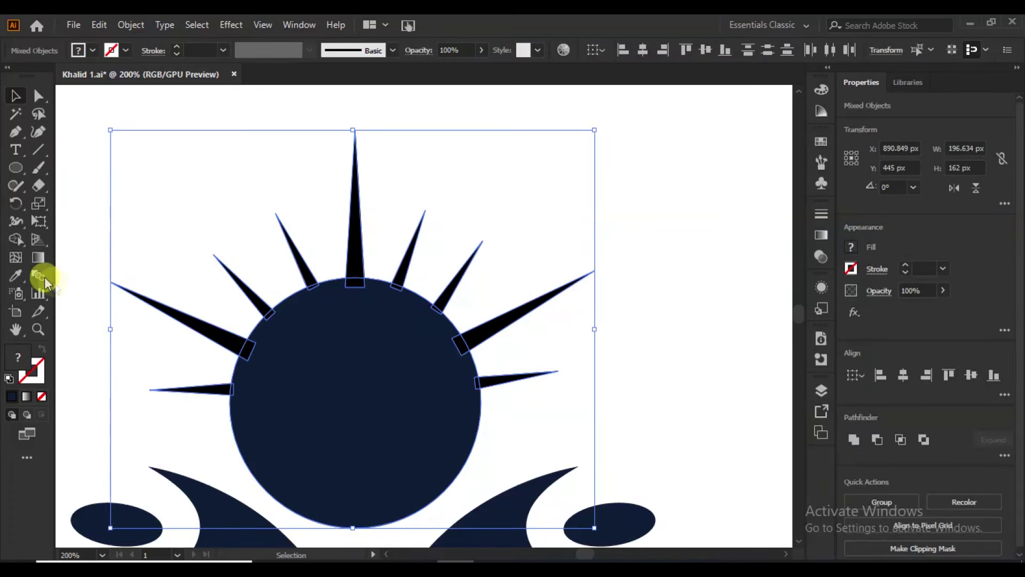
{"action": "key", "text": "shift+m"}
{"action": "left_click", "coordinate": [878, 439]}
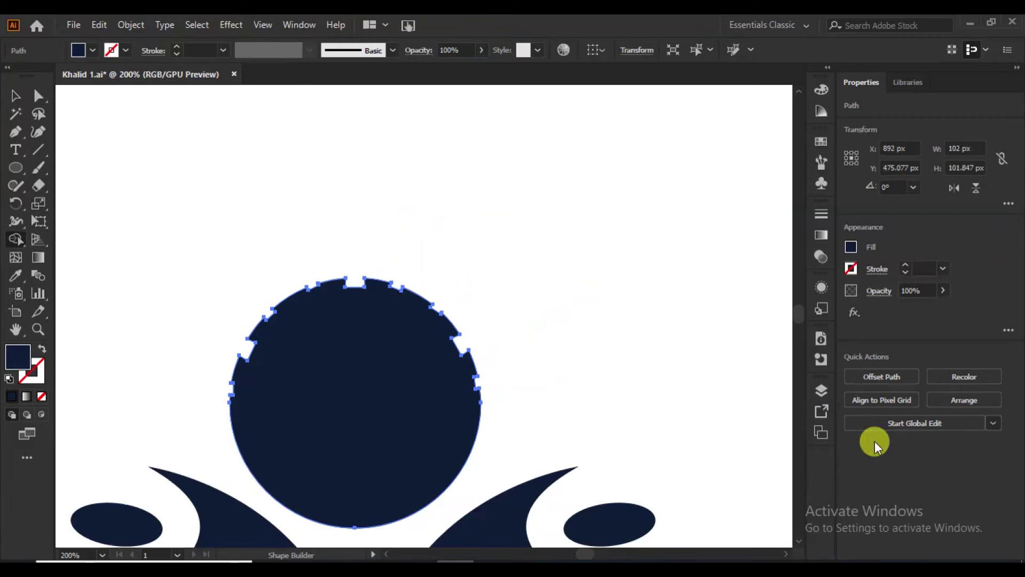
{"action": "key", "text": "ctrl+z"}
{"action": "mouse_move", "coordinate": [475, 388]}
{"action": "left_mouse_down"}
{"action": "mouse_move", "coordinate": [424, 314]}
{"action": "mouse_move", "coordinate": [345, 277]}
{"action": "mouse_move", "coordinate": [261, 304]}
{"action": "mouse_move", "coordinate": [229, 390]}
{"action": "mouse_move", "coordinate": [241, 386]}
{"action": "left_mouse_up"}
{"action": "key", "text": "ctrl+z"}
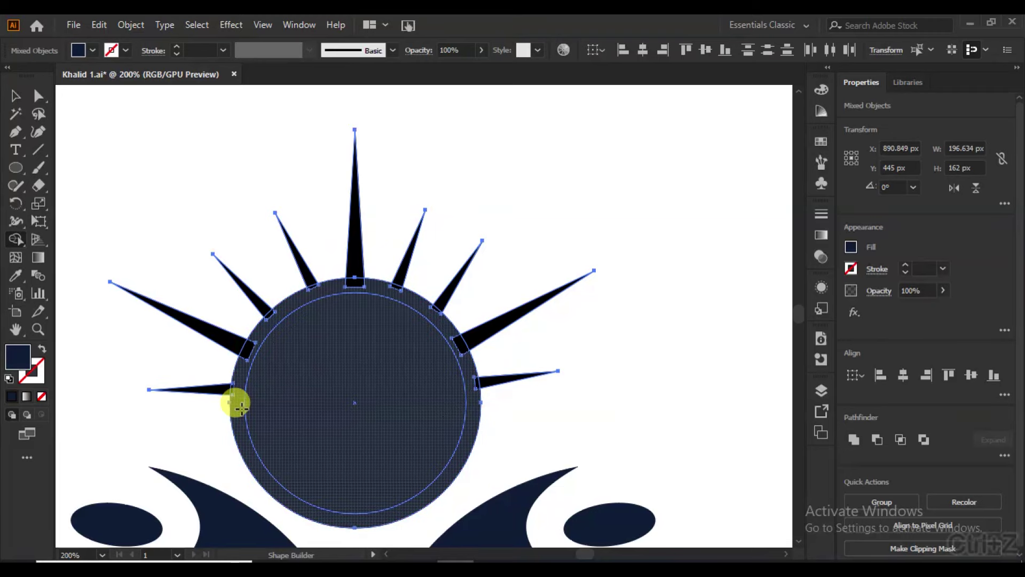
{"action": "key", "text": "ctrl+plus"}
{"action": "mouse_move", "coordinate": [176, 425]}
{"action": "left_mouse_down"}
{"action": "mouse_move", "coordinate": [258, 288]}
{"action": "mouse_move", "coordinate": [369, 223]}
{"action": "left_mouse_up"}
{"action": "mouse_move", "coordinate": [408, 227]}
{"action": "left_mouse_down"}
{"action": "mouse_move", "coordinate": [632, 354]}
{"action": "mouse_move", "coordinate": [359, 324]}
{"action": "left_mouse_up"}
{"action": "left_click", "coordinate": [20, 92]}
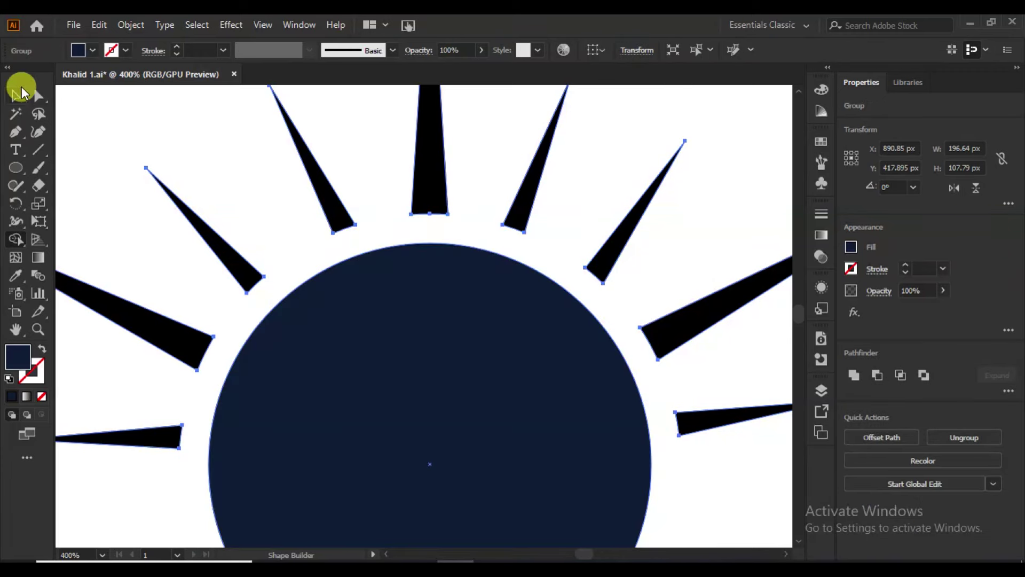
{"action": "left_click", "coordinate": [287, 187]}
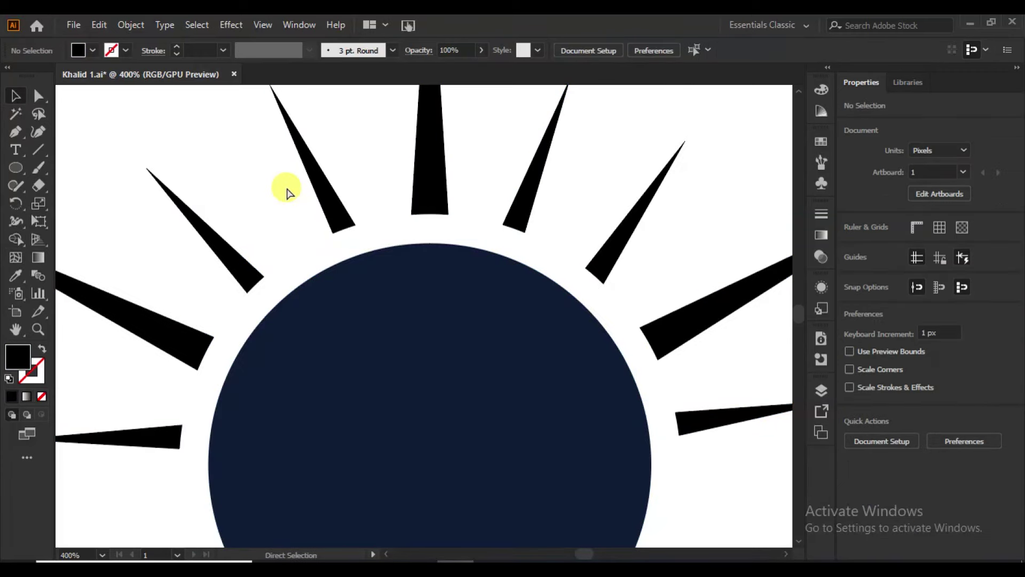
{"action": "key", "text": "ctrl+0"}
Draw a circle over the emblem and set 'TAGLINE HERE' along its top with Type on a Path.
{"action": "key", "text": "l"}
{"action": "left_click_drag", "start_coordinate": [400, 316], "coordinate": [476, 379]}
{"action": "key", "text": "shift+x"}
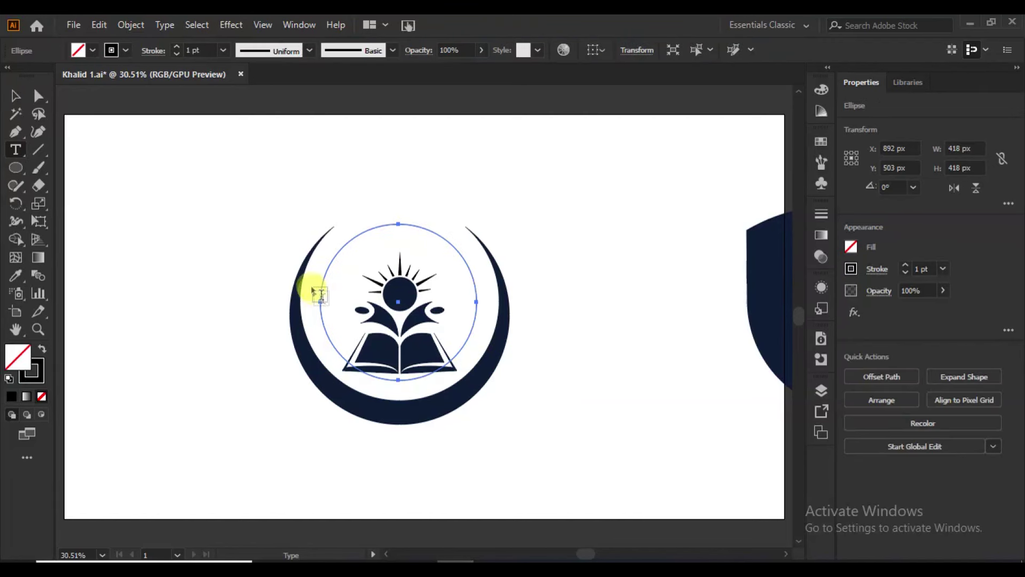
{"action": "left_click", "coordinate": [15, 151]}
{"action": "left_click_drag", "start_coordinate": [15, 155], "coordinate": [57, 189]}
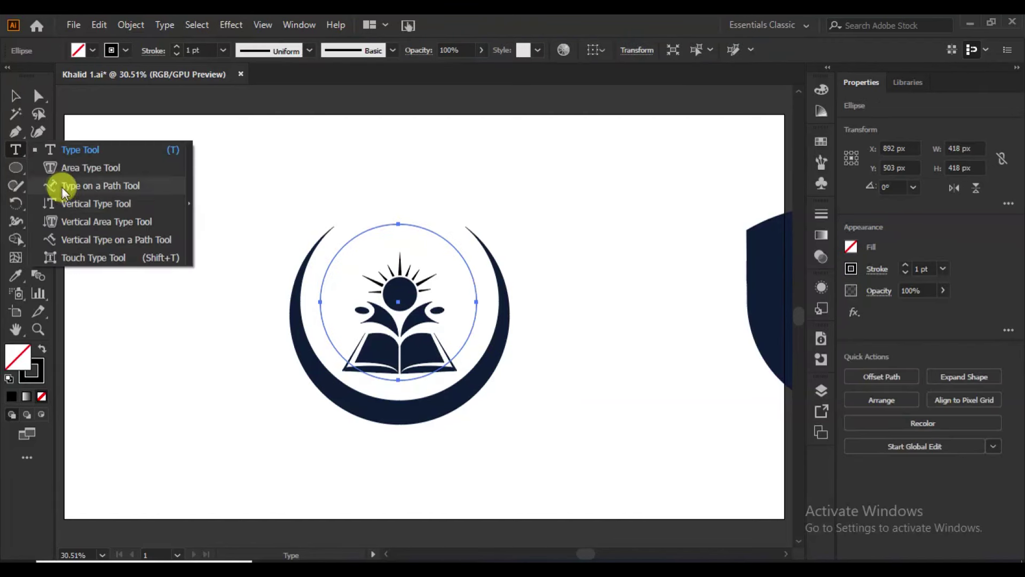
{"action": "left_click", "coordinate": [58, 189]}
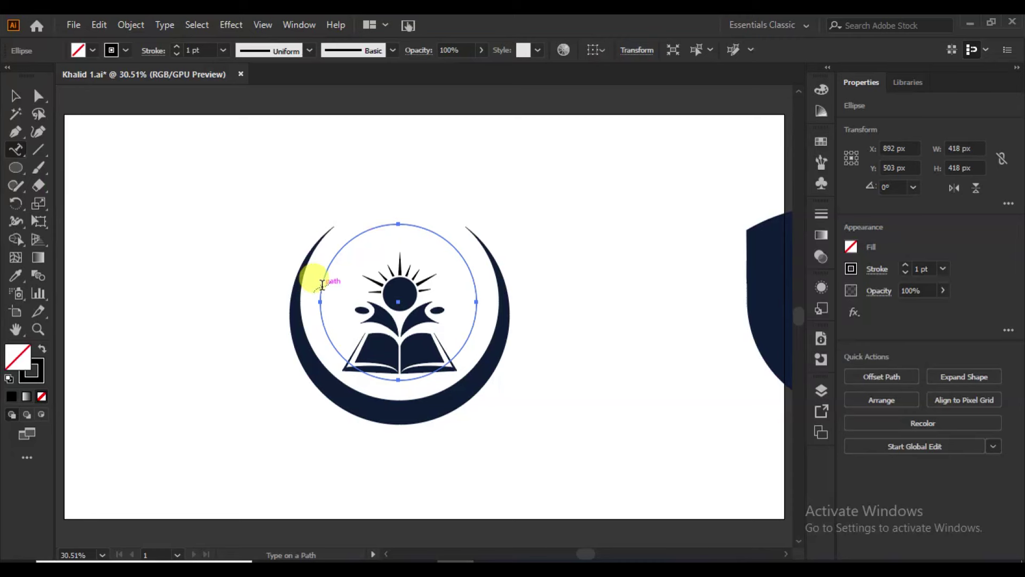
{"action": "left_click", "coordinate": [322, 284]}
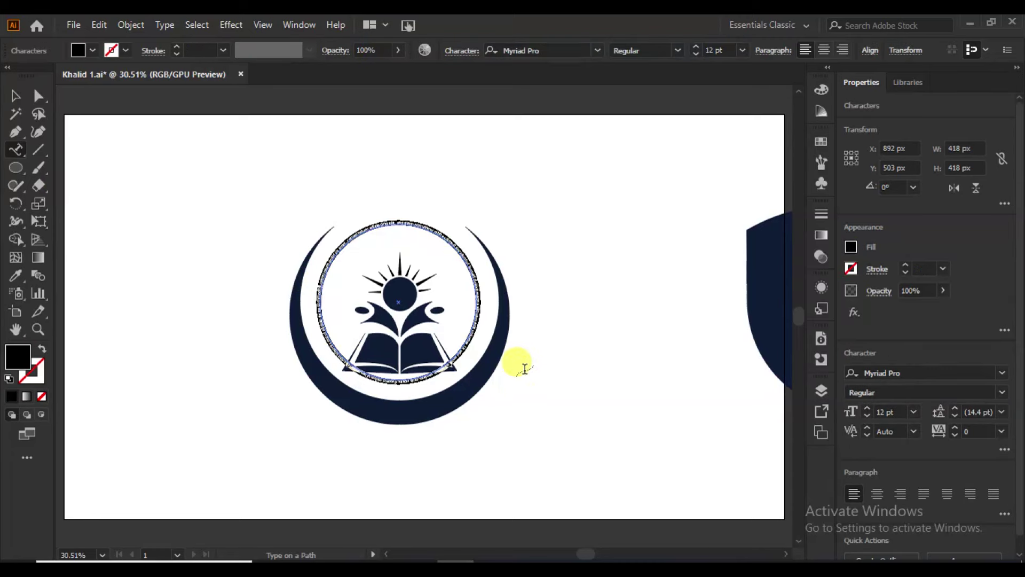
{"action": "key", "text": "BackSpace"}
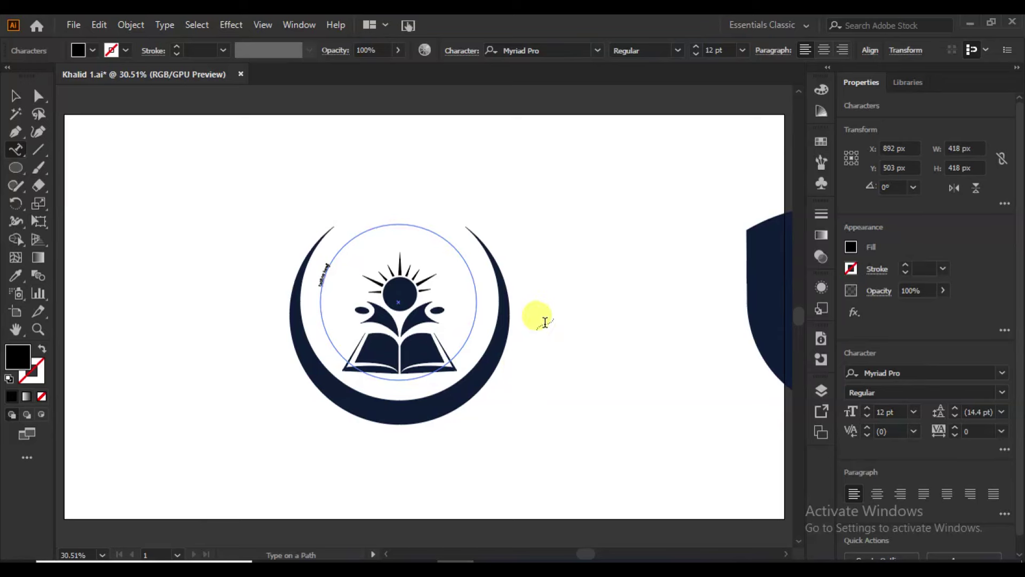
{"action": "left_click", "coordinate": [19, 97]}
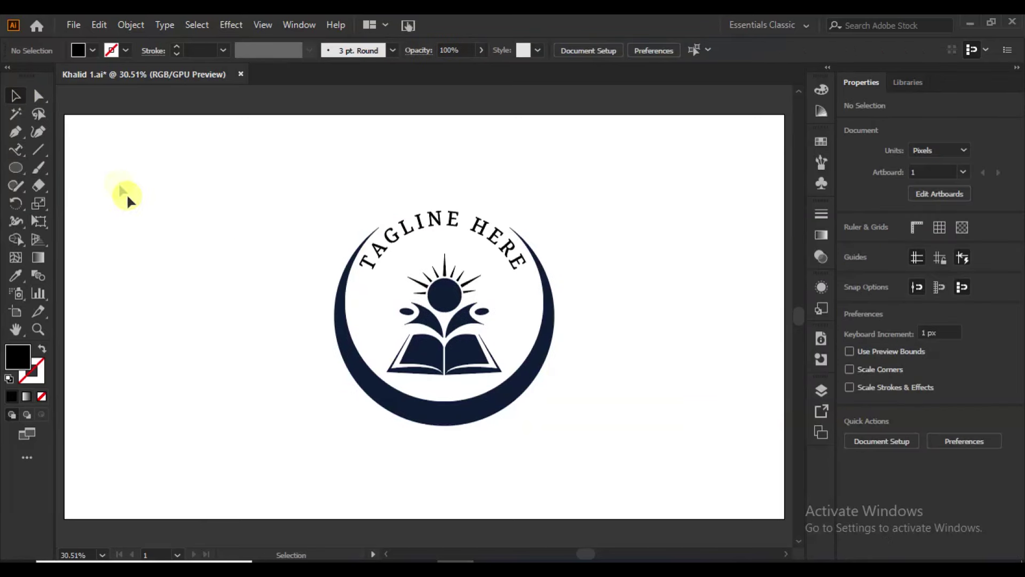
{"action": "left_click_drag", "start_coordinate": [17, 179], "coordinate": [85, 203]}
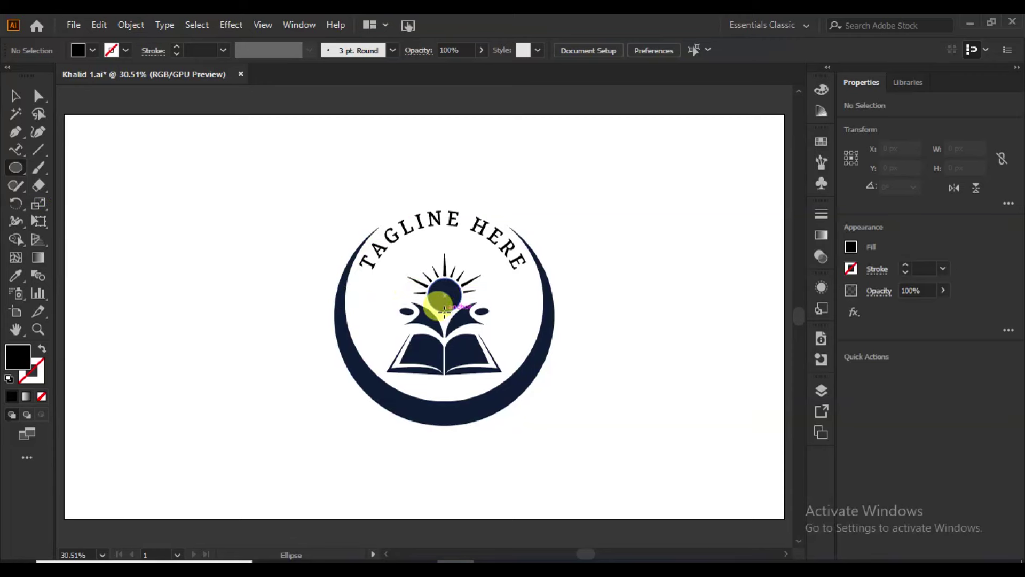
Draw an unfilled 450 px circle from the sun centre and nudge it into place.
{"action": "left_click_drag", "start_coordinate": [444, 309], "coordinate": [528, 380]}
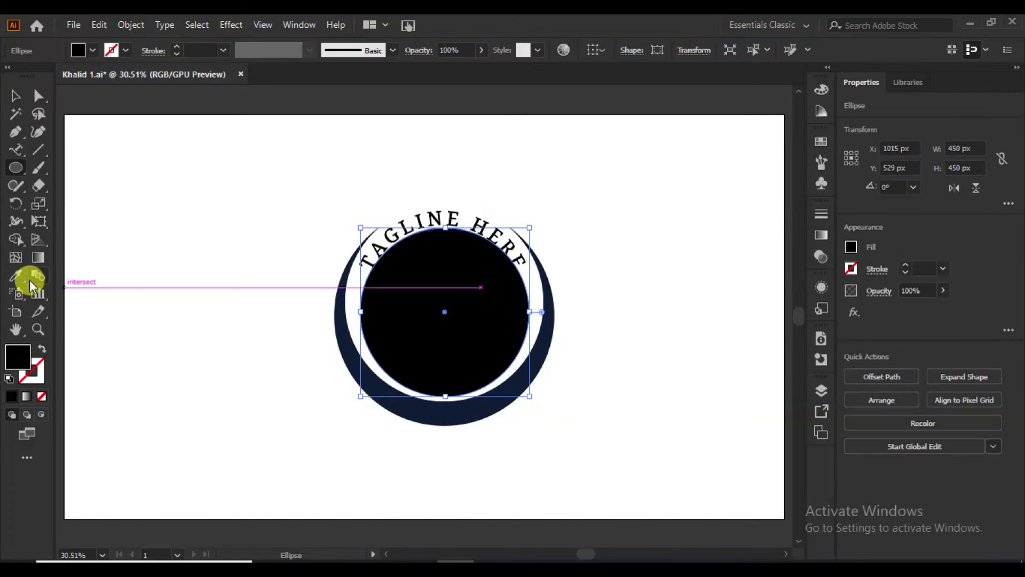
{"action": "left_click", "coordinate": [42, 349]}
{"action": "key", "text": "Up"}
{"action": "key", "text": "Up"}
{"action": "key", "text": "Up"}
{"action": "key", "text": "Up"}
{"action": "key", "text": "Up"}
{"action": "key", "text": "Up"}
{"action": "key", "text": "Up"}
{"action": "key", "text": "Up"}
{"action": "key", "text": "Up"}
{"action": "key", "text": "Up"}
{"action": "key", "text": "Up"}
{"action": "key", "text": "Up"}
{"action": "key", "text": "Up"}
{"action": "key", "text": "Up"}
{"action": "key", "text": "Up"}
{"action": "key", "text": "Down"}
{"action": "key", "text": "Down"}
{"action": "key", "text": "Down"}
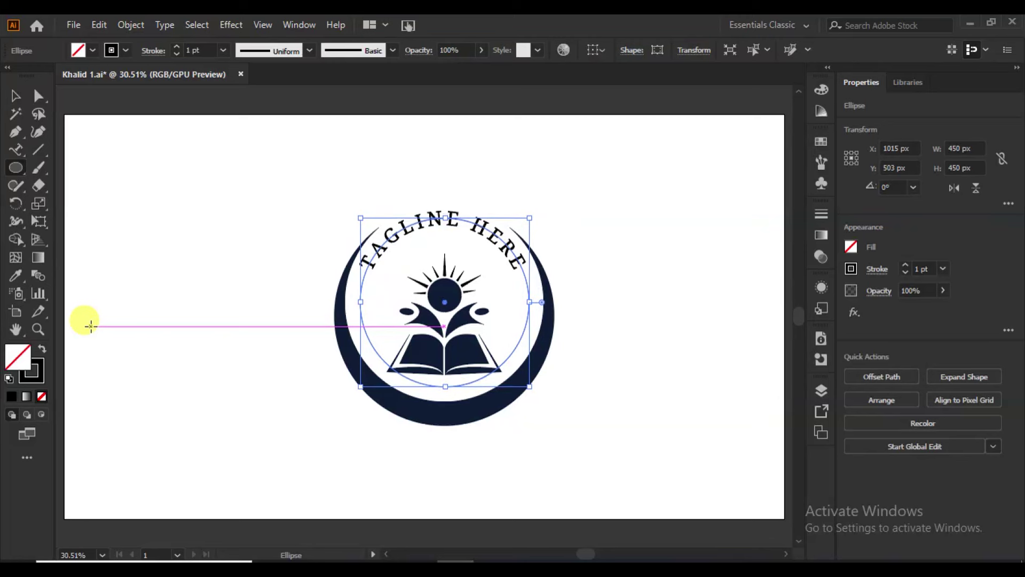
{"action": "left_click", "coordinate": [15, 95]}
{"action": "left_click", "coordinate": [217, 211]}
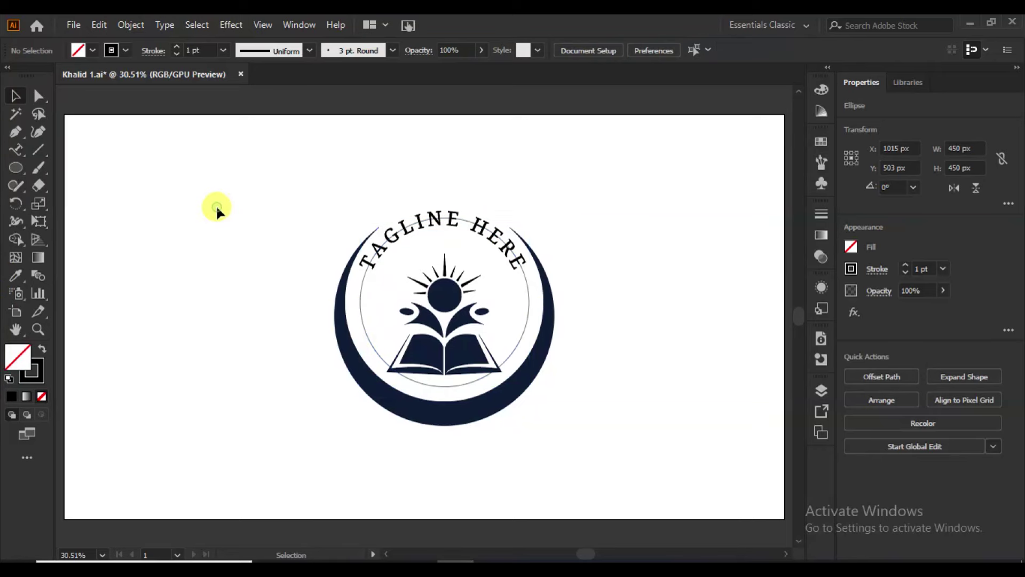
Scissor the thin circle at both tagline ends and beside the book, deleting the arc below.
{"action": "left_click", "coordinate": [364, 275]}
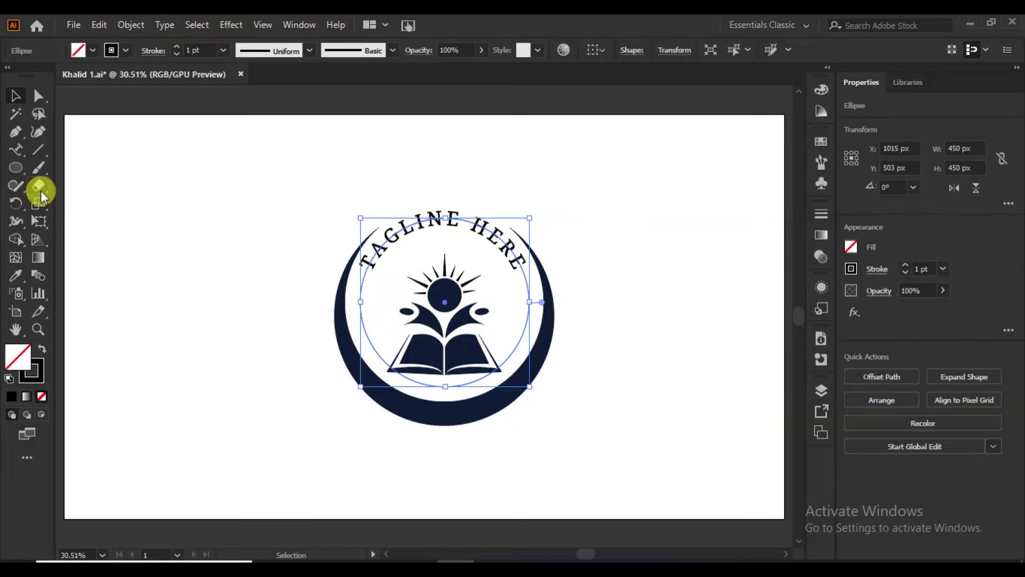
{"action": "left_click_drag", "start_coordinate": [38, 185], "coordinate": [80, 201]}
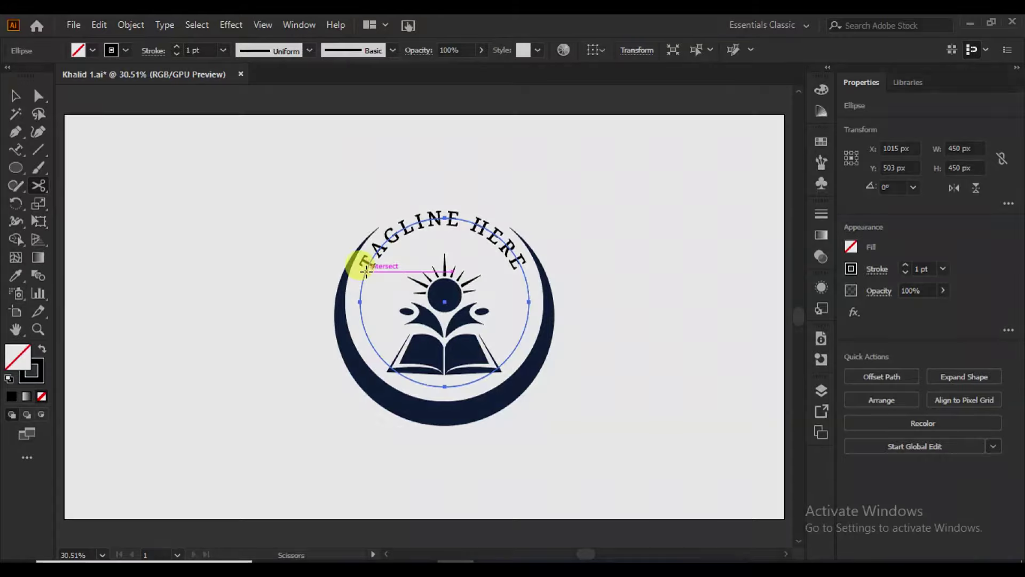
{"action": "left_click", "coordinate": [368, 271]}
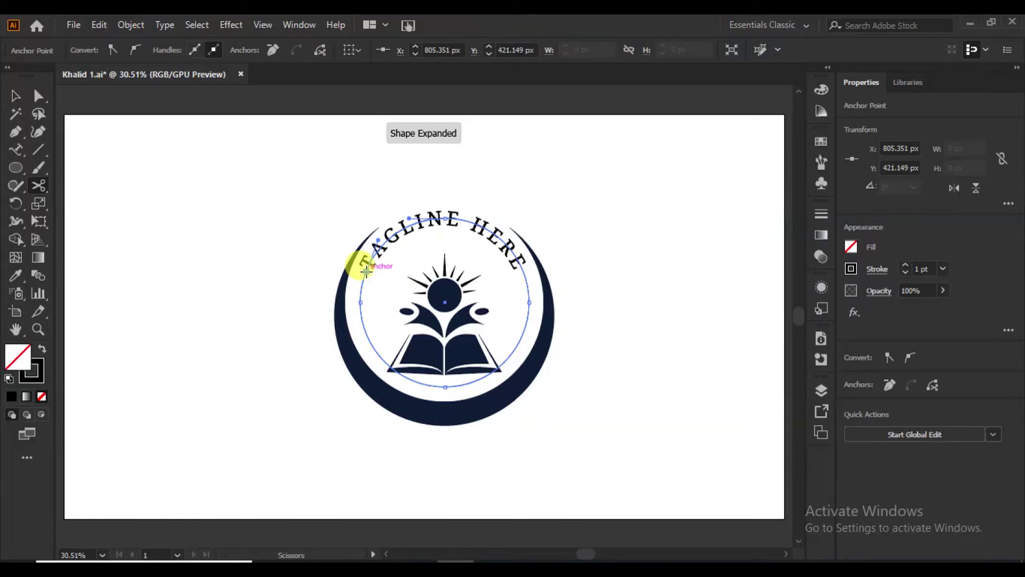
{"action": "left_click", "coordinate": [384, 361]}
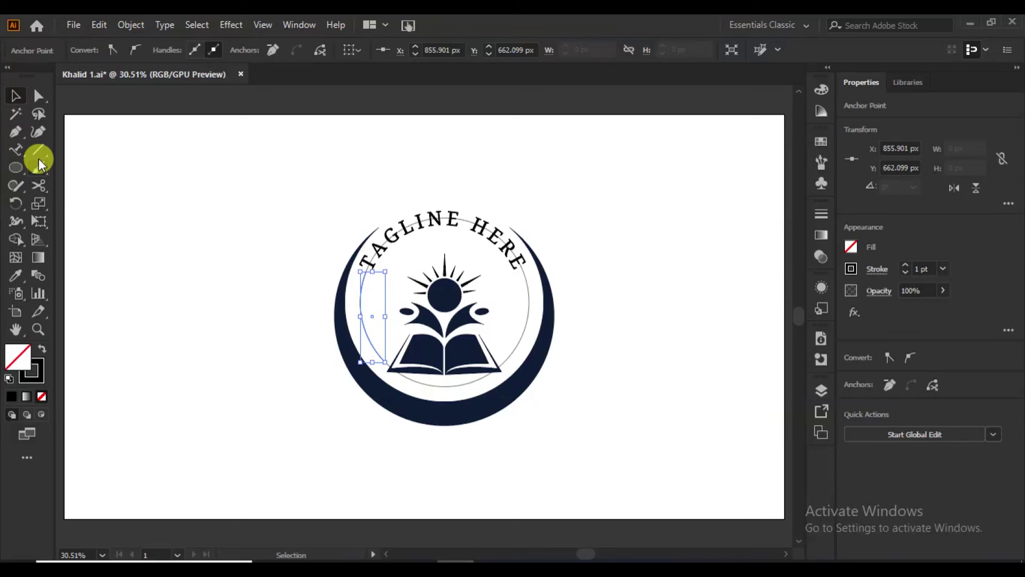
{"action": "left_click", "coordinate": [38, 185]}
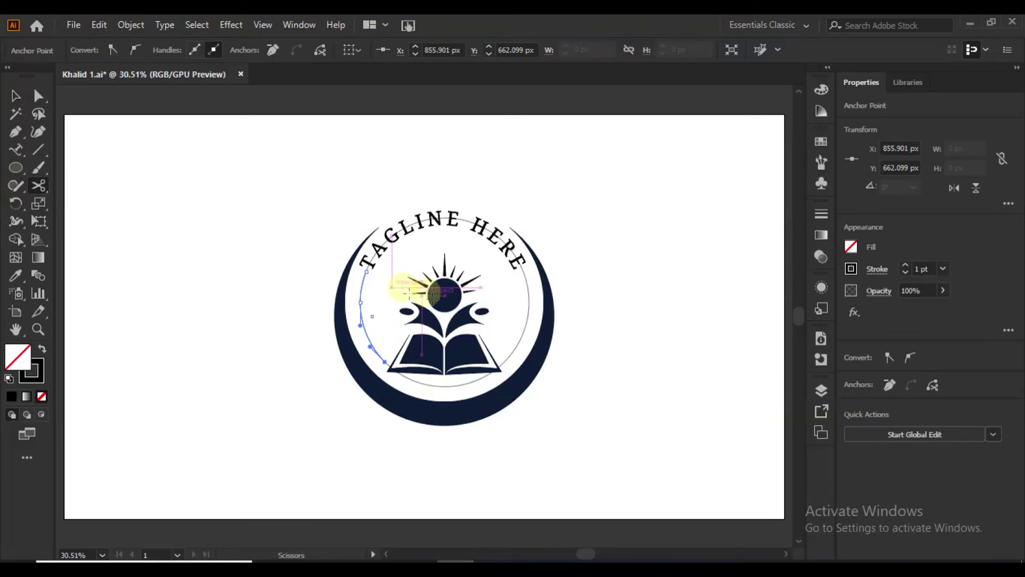
{"action": "left_click", "coordinate": [522, 271]}
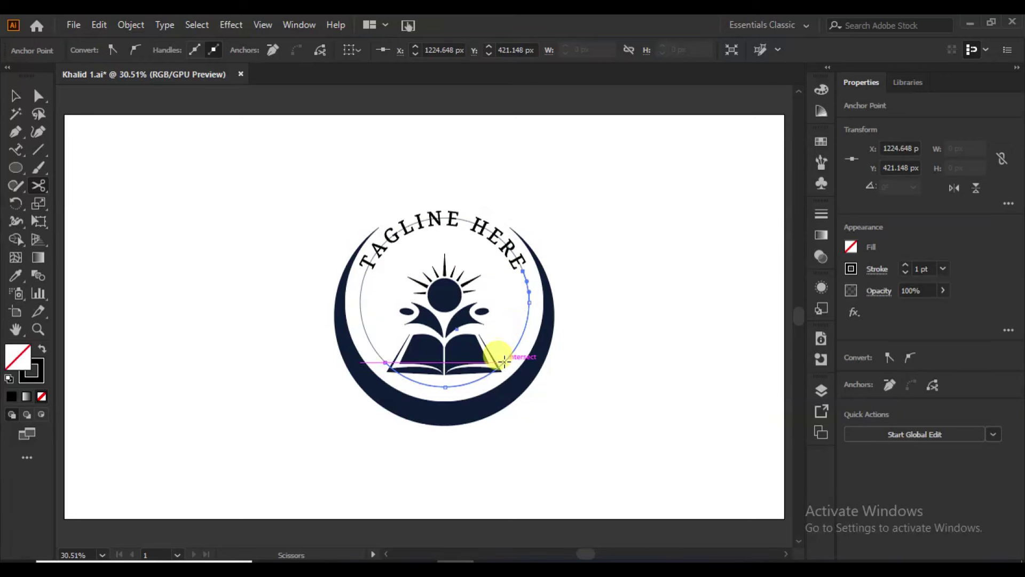
{"action": "left_click", "coordinate": [502, 363]}
{"action": "key", "text": "Delete"}
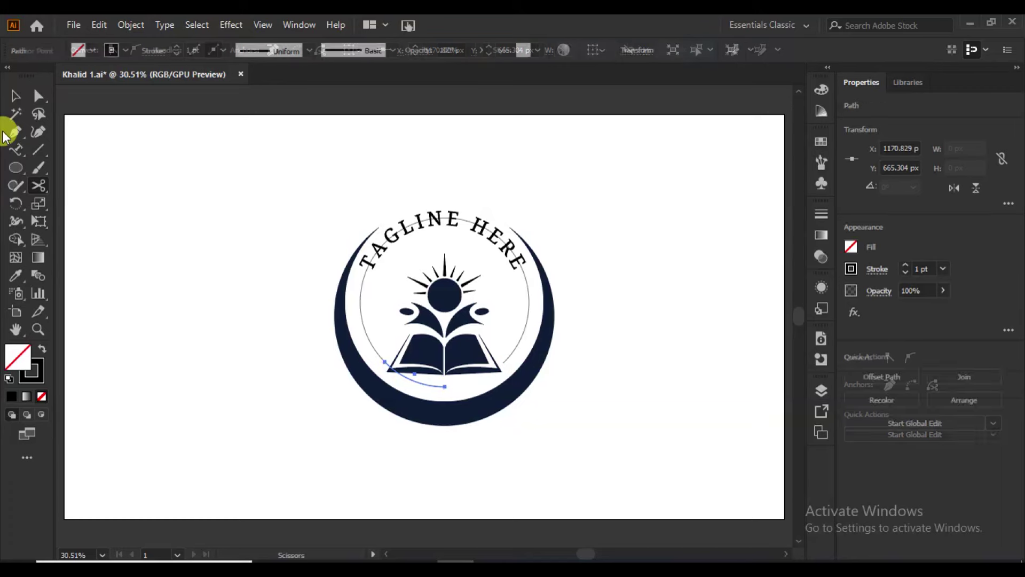
{"action": "left_click", "coordinate": [18, 97]}
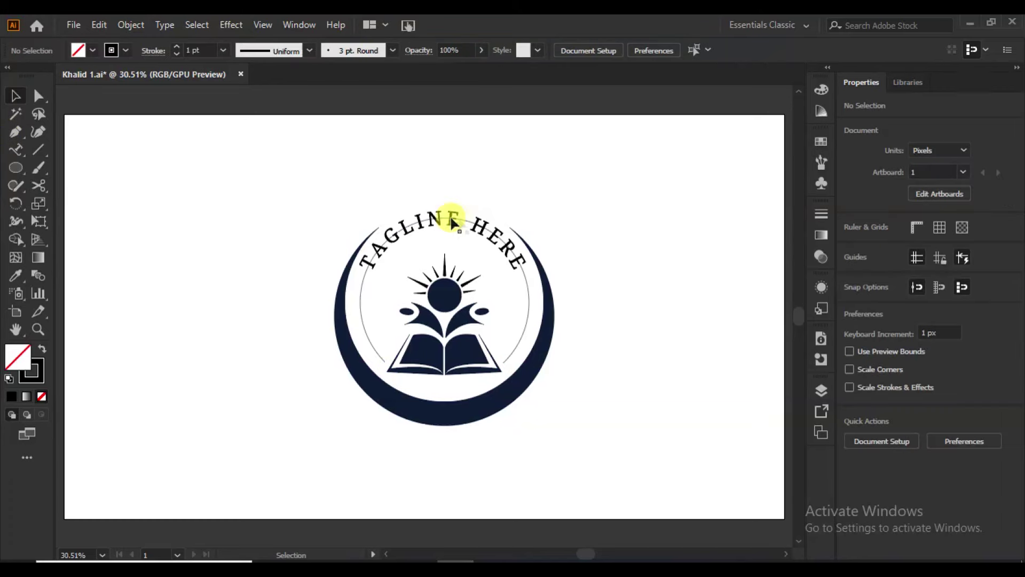
{"action": "left_click", "coordinate": [469, 218]}
{"action": "left_click", "coordinate": [420, 453]}
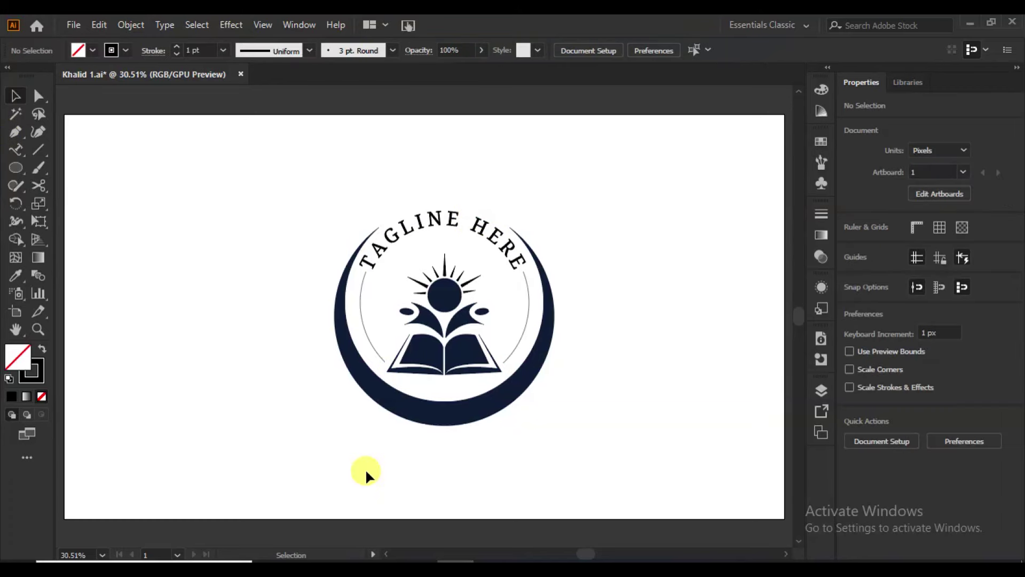
Apply the Laurel brush from the Borders_Novelty library to the left arc.
{"action": "left_click", "coordinate": [364, 329]}
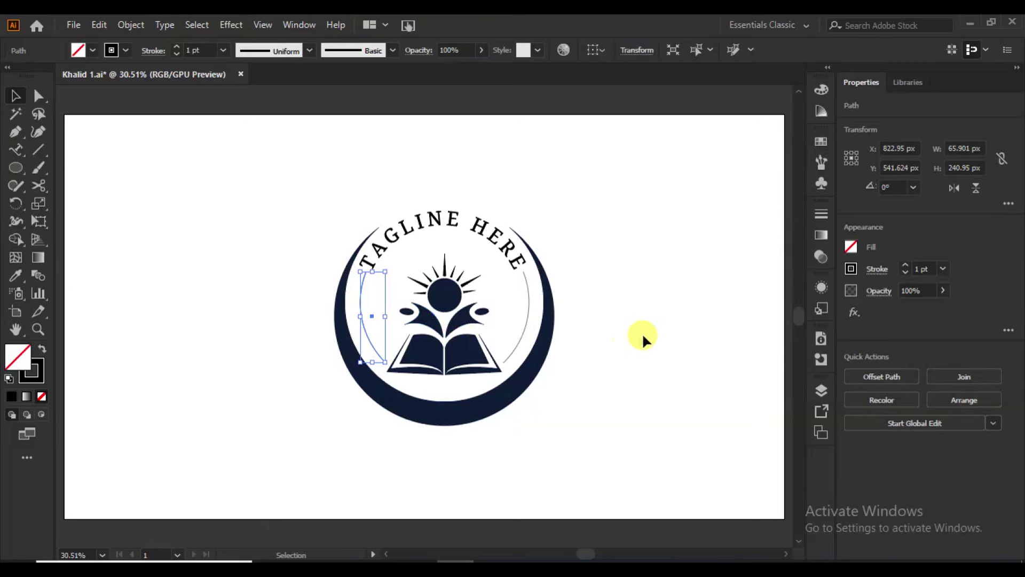
{"action": "left_click", "coordinate": [821, 162]}
{"action": "left_click", "coordinate": [637, 222]}
{"action": "mouse_move", "coordinate": [679, 311]}
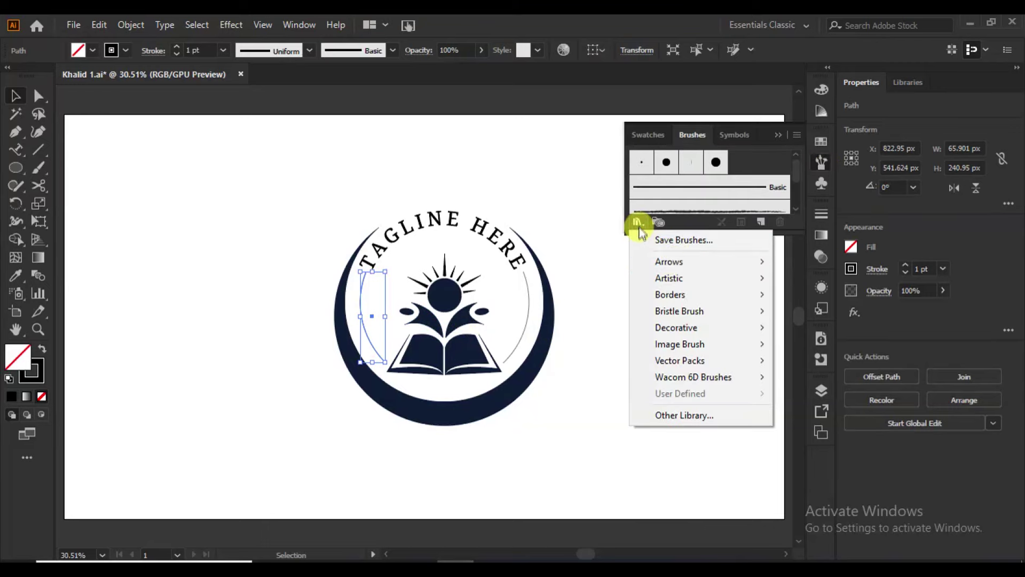
{"action": "left_click", "coordinate": [800, 311]}
{"action": "mouse_move", "coordinate": [547, 263]}
{"action": "left_mouse_down"}
{"action": "mouse_move", "coordinate": [708, 243]}
{"action": "mouse_move", "coordinate": [703, 149]}
{"action": "left_mouse_up"}
{"action": "left_click", "coordinate": [778, 136]}
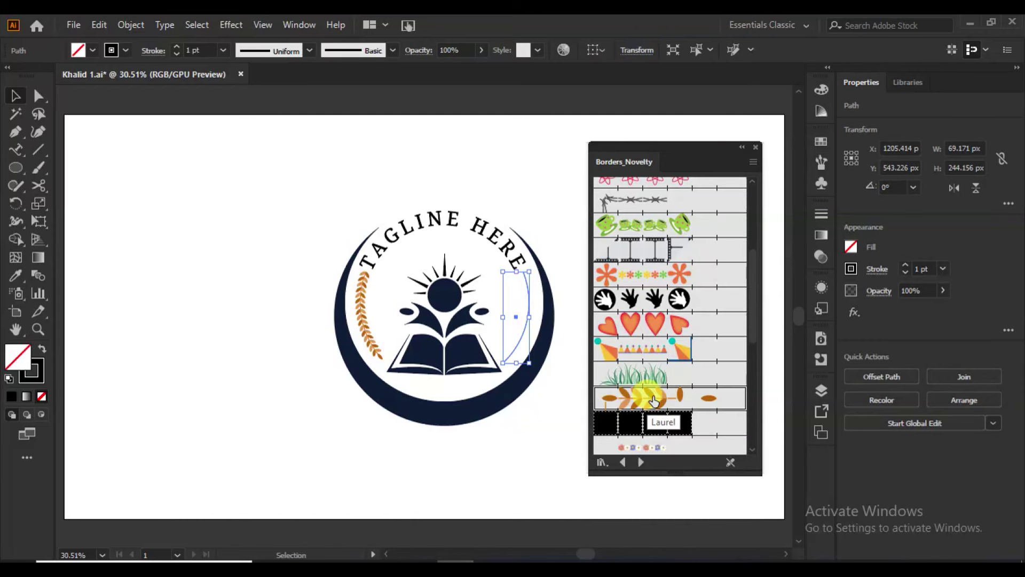
{"action": "left_click", "coordinate": [654, 399]}
Adjust the left laurel path's anchors, then select the right laurel sprig.
{"action": "left_click", "coordinate": [16, 132]}
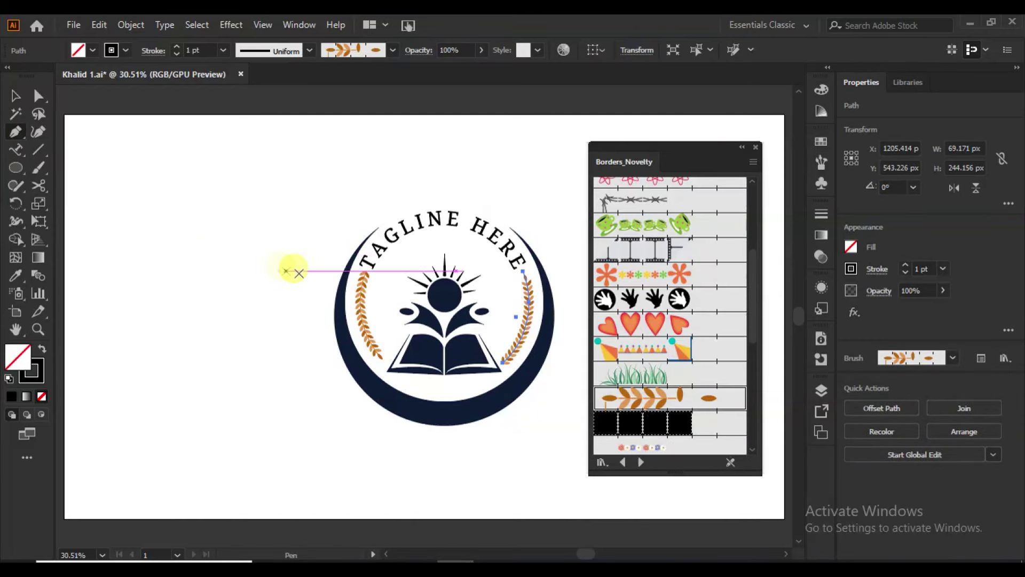
{"action": "left_click", "coordinate": [365, 271]}
{"action": "left_click", "coordinate": [392, 271]}
{"action": "left_click", "coordinate": [384, 366]}
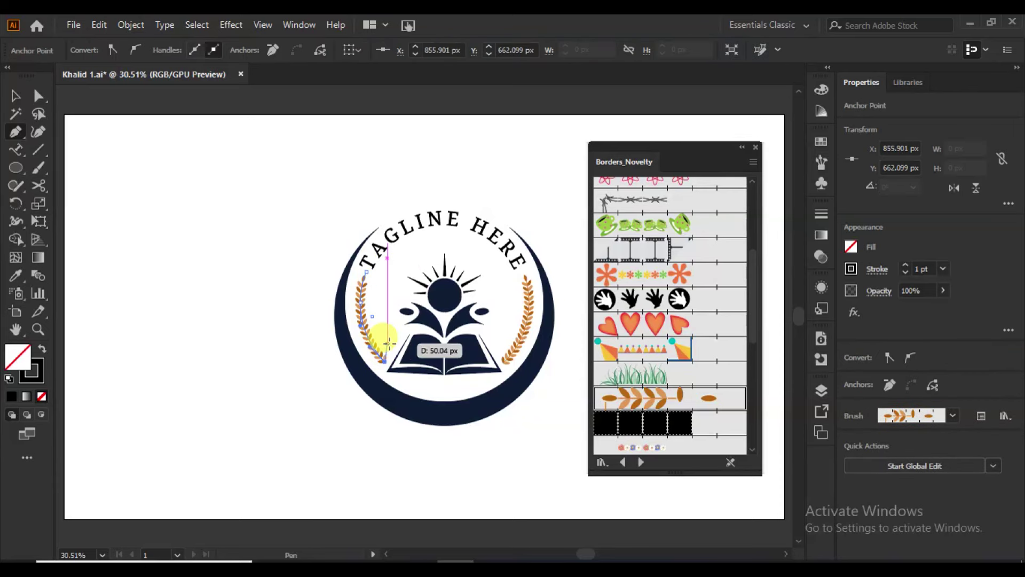
{"action": "left_click", "coordinate": [16, 97]}
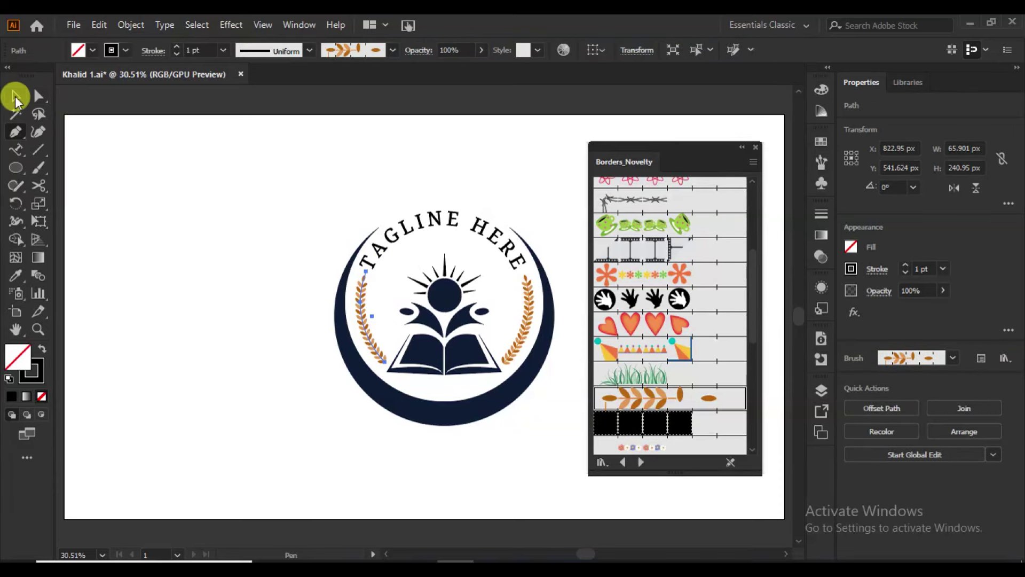
{"action": "left_click", "coordinate": [204, 207]}
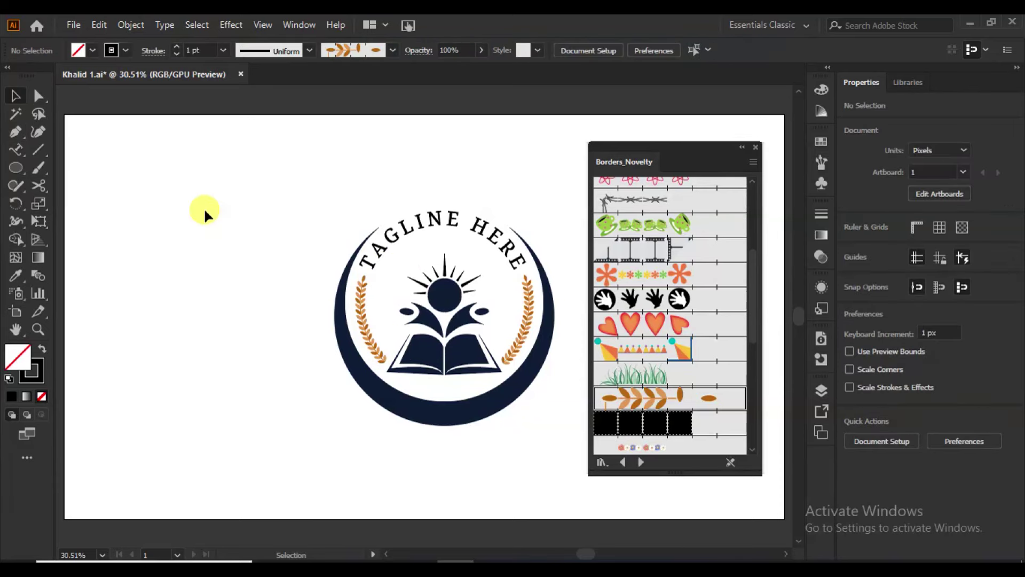
{"action": "left_click", "coordinate": [528, 304]}
{"action": "left_click", "coordinate": [73, 25]}
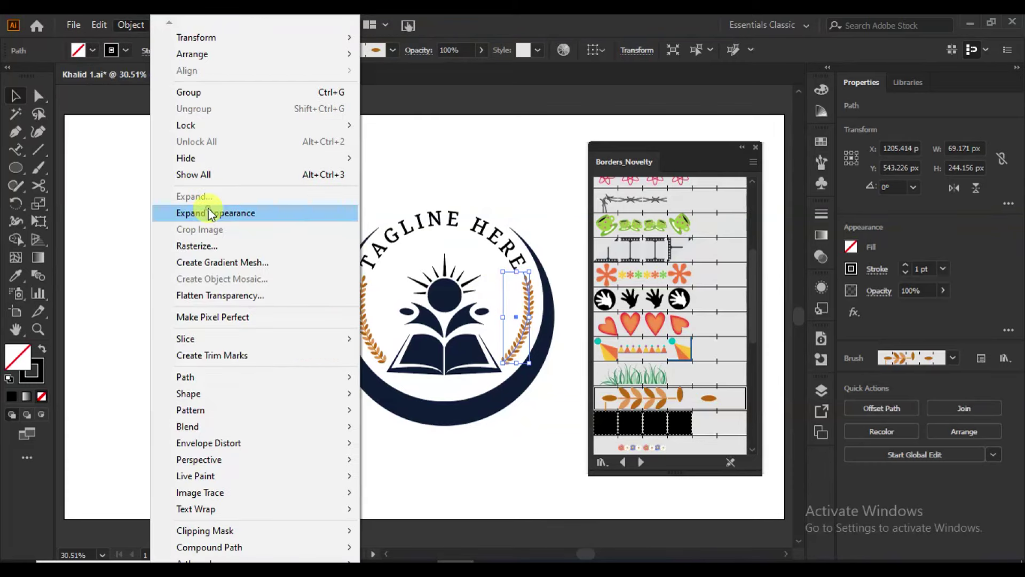
Expand the appearance of the right and left laurel sprigs into shapes.
{"action": "left_click", "coordinate": [213, 211]}
{"action": "left_click", "coordinate": [370, 319]}
{"action": "left_click", "coordinate": [130, 25]}
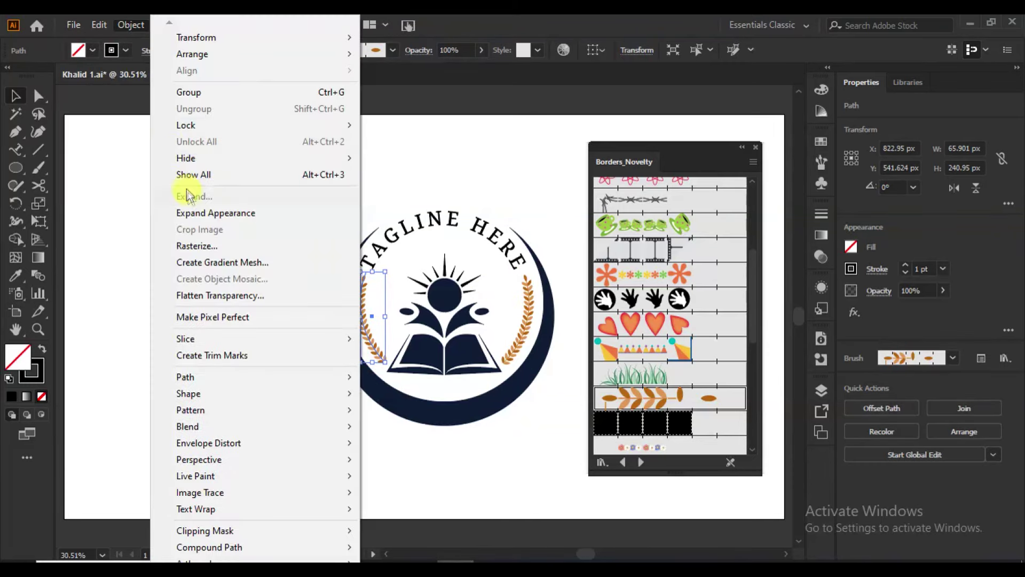
{"action": "left_click", "coordinate": [202, 214]}
Recolour both laurel sprigs navy with the Eyedropper and close the Borders_Novelty library.
{"action": "left_click", "coordinate": [369, 324]}
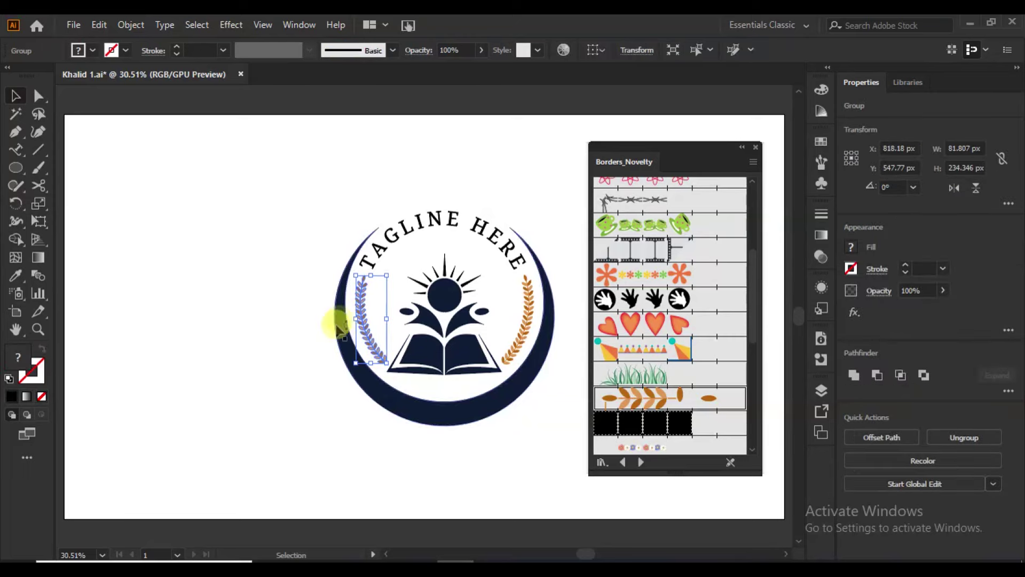
{"action": "left_click", "coordinate": [349, 368]}
{"action": "left_click", "coordinate": [15, 95]}
{"action": "left_click", "coordinate": [500, 337]}
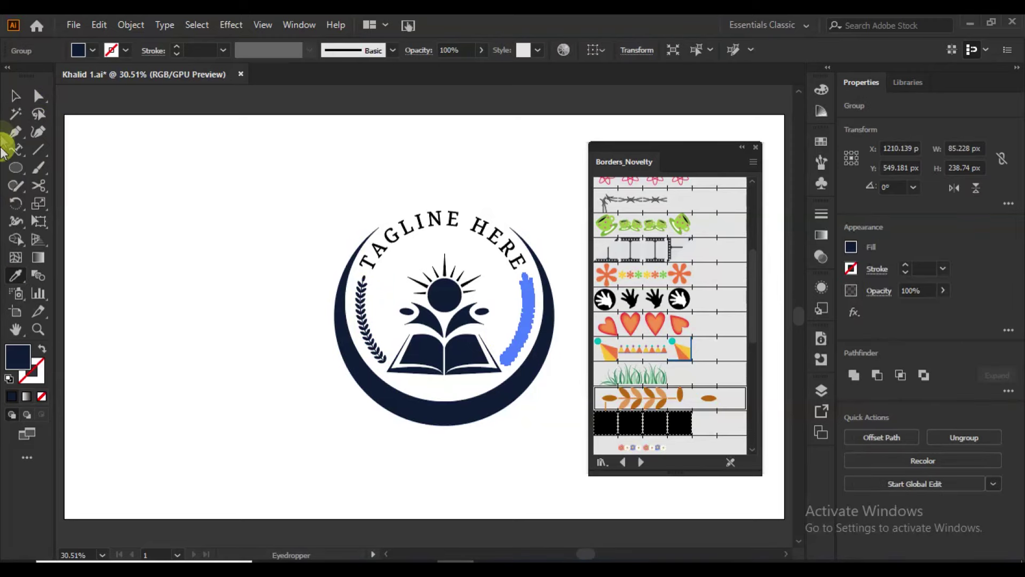
{"action": "left_click", "coordinate": [159, 304]}
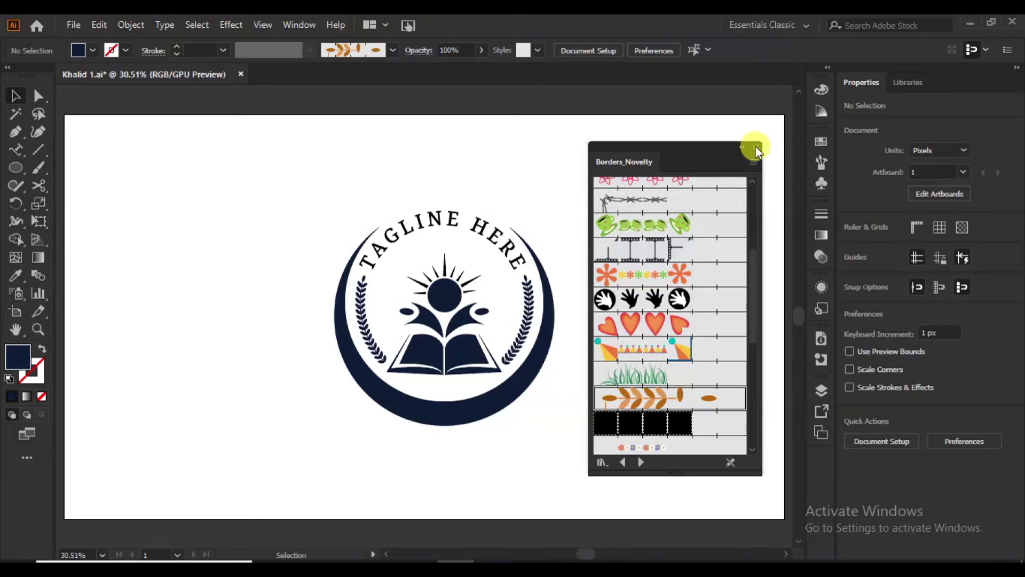
{"action": "left_click", "coordinate": [755, 146]}
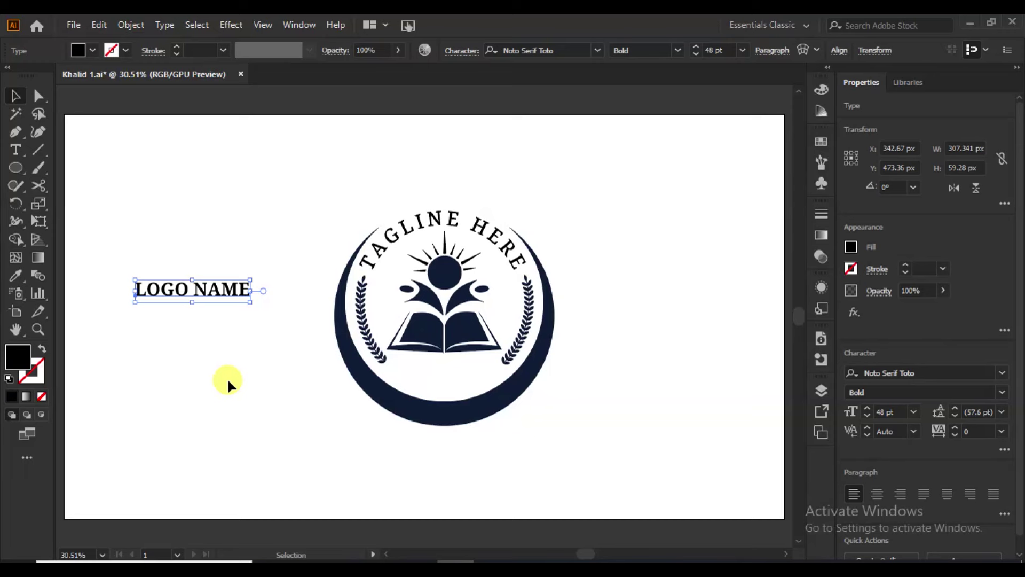
Move the 'LOGO NAME' text into the emblem beneath the open book.
{"action": "left_click_drag", "start_coordinate": [201, 289], "coordinate": [456, 374]}
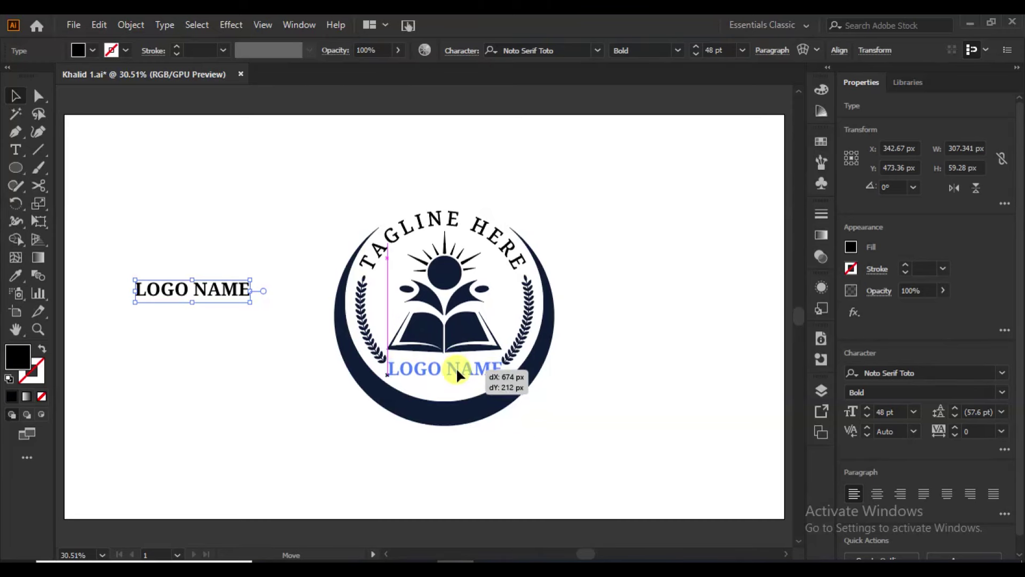
{"action": "left_click_drag", "start_coordinate": [457, 370], "coordinate": [457, 370]}
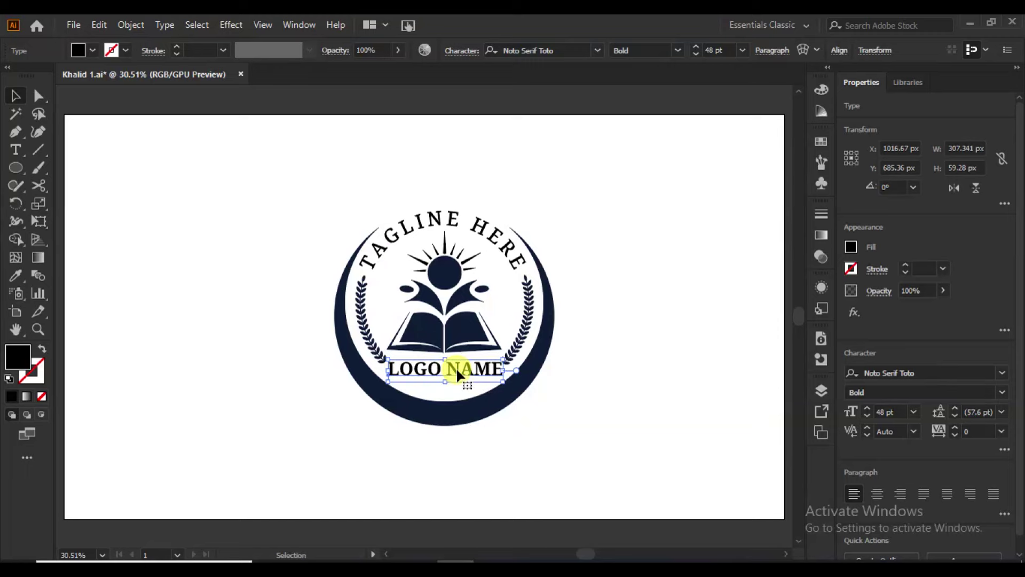
{"action": "left_click", "coordinate": [594, 430]}
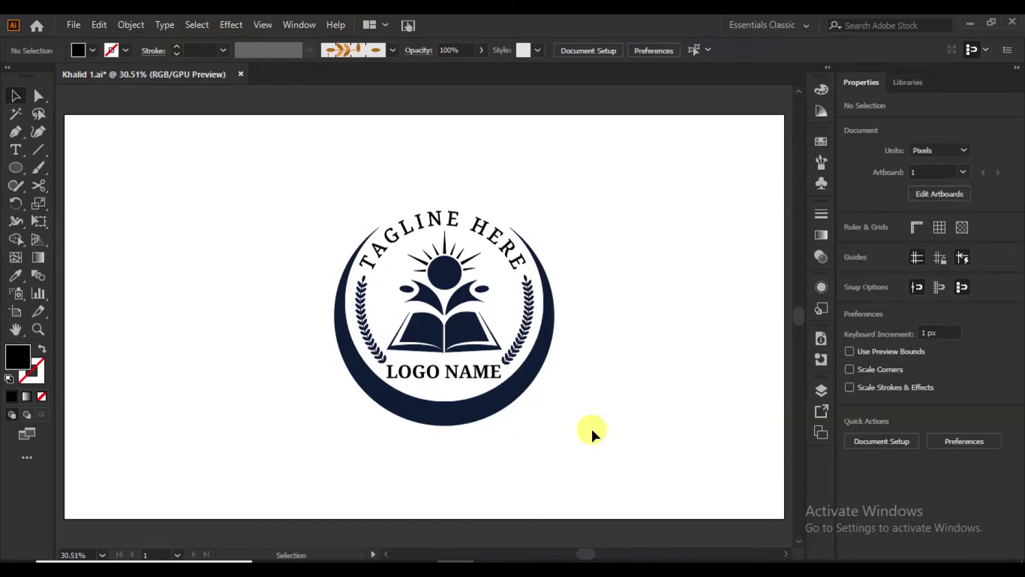
Create an unfilled 650 px circle, centre it on the emblem and scale it to 632 px.
{"action": "left_click", "coordinate": [15, 167]}
{"action": "left_click", "coordinate": [280, 300]}
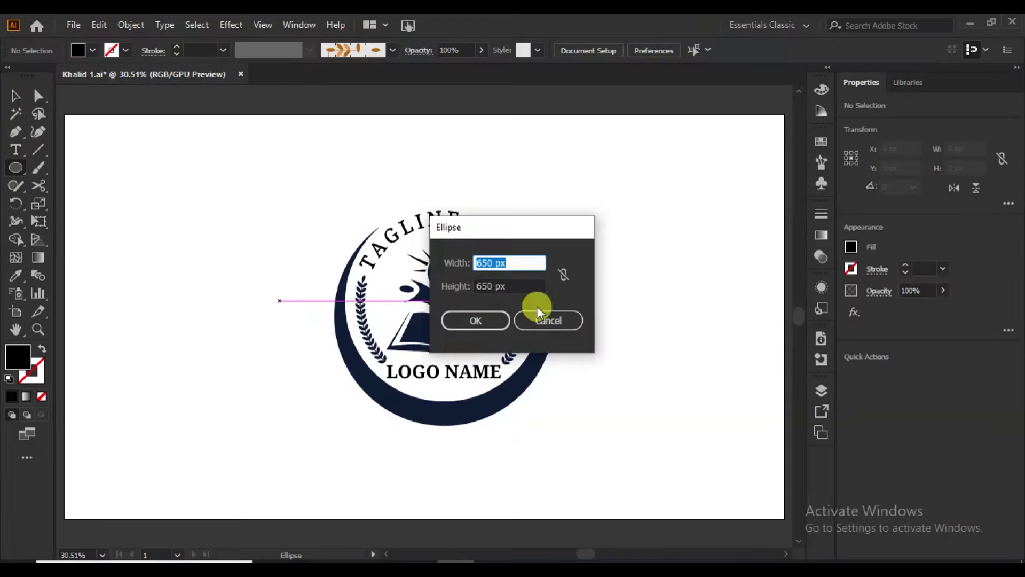
{"action": "left_click", "coordinate": [474, 318]}
{"action": "left_click", "coordinate": [42, 350]}
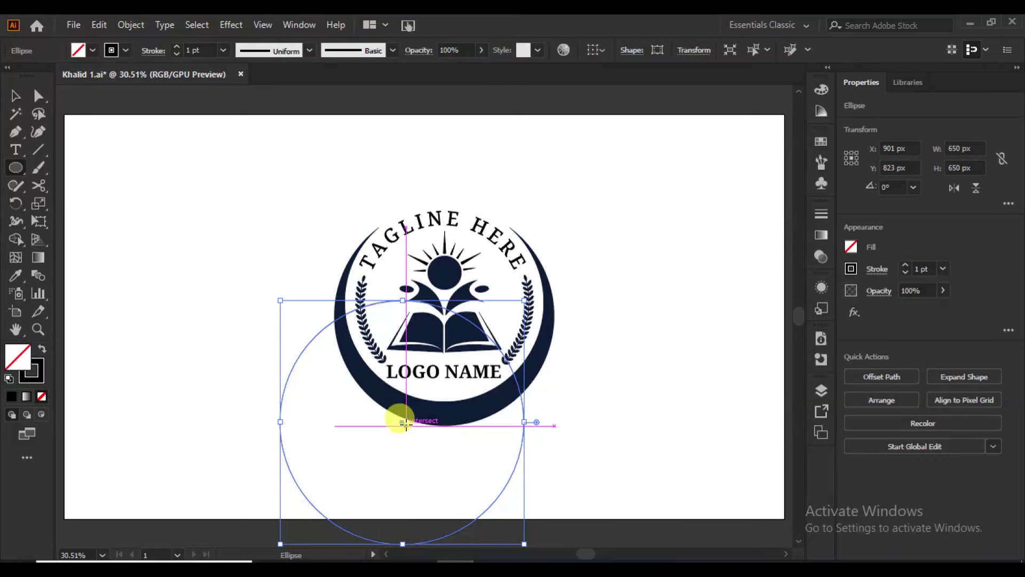
{"action": "left_click_drag", "start_coordinate": [402, 422], "coordinate": [446, 313]}
{"action": "key", "text": "Left"}
{"action": "key", "text": "Left"}
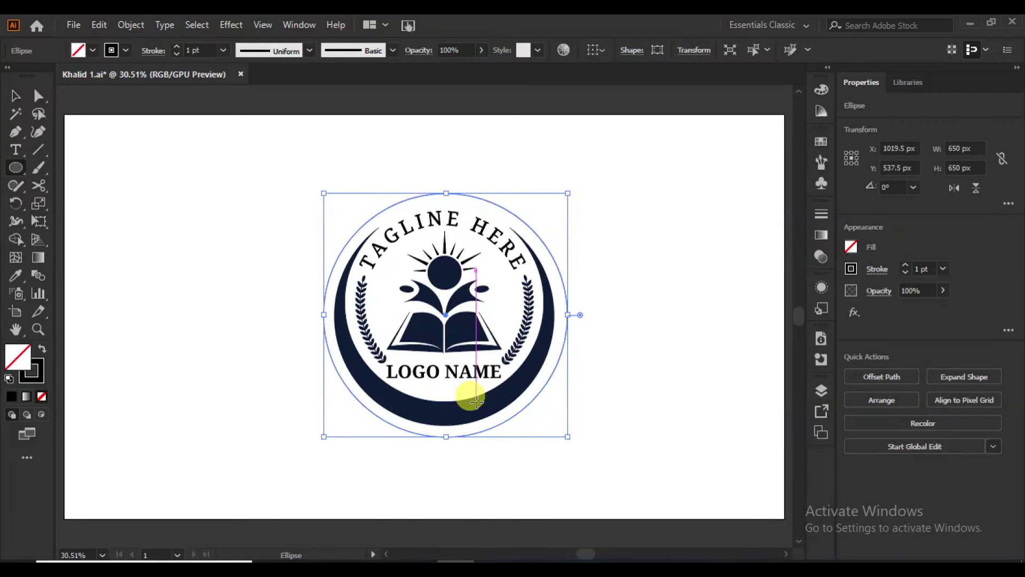
{"action": "key", "text": "Up"}
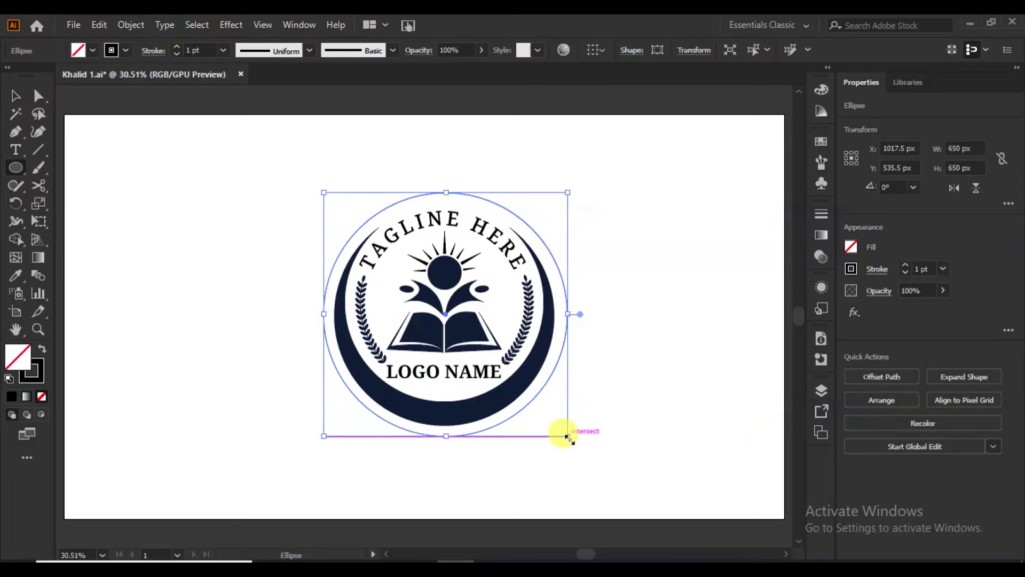
{"action": "left_click_drag", "start_coordinate": [568, 437], "coordinate": [565, 434]}
{"action": "key", "text": "Left"}
{"action": "key", "text": "Left"}
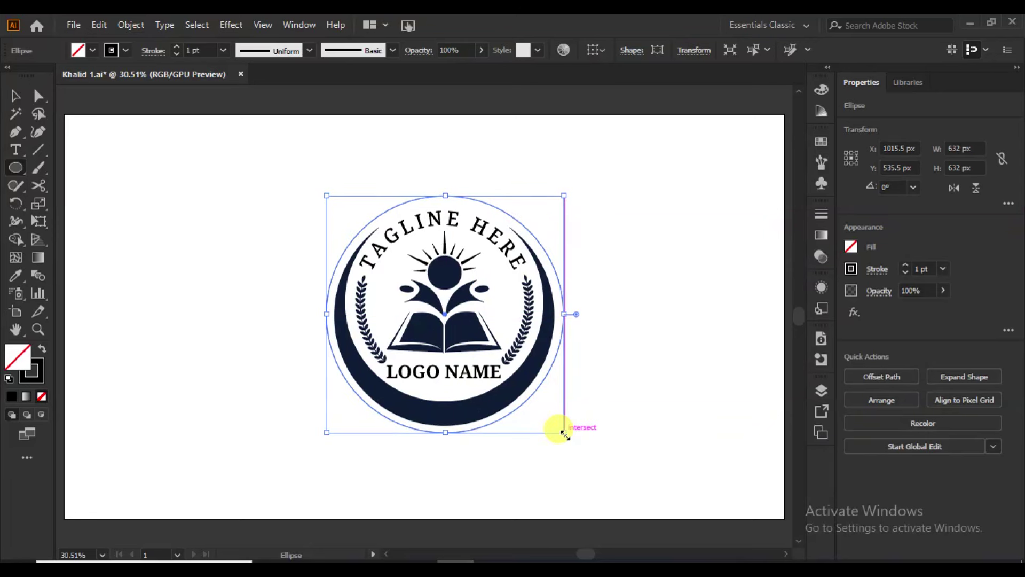
Set the outer circle's stroke weight to 6 pt.
{"action": "left_click", "coordinate": [177, 46]}
{"action": "left_click", "coordinate": [177, 47]}
{"action": "left_click", "coordinate": [177, 47]}
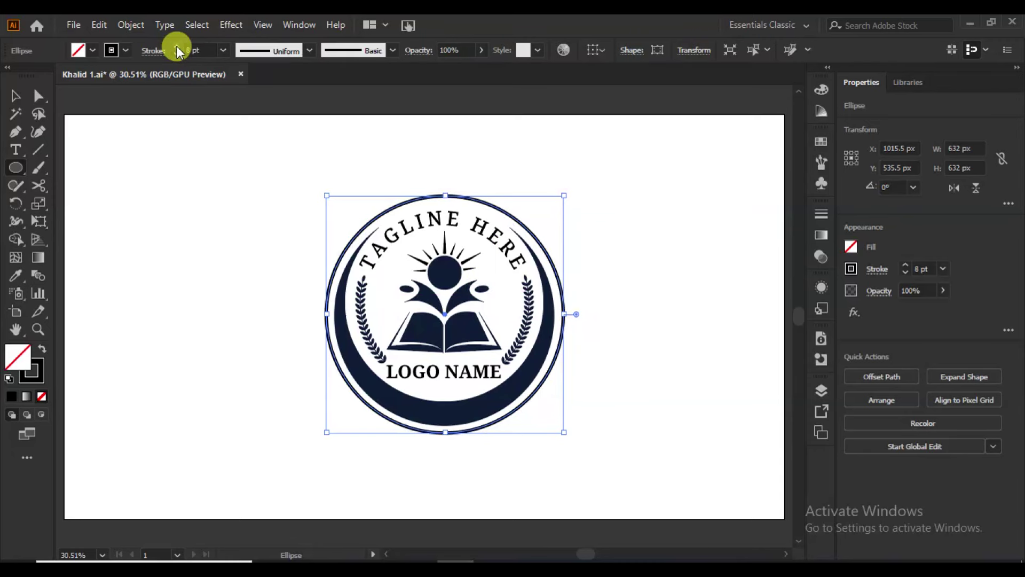
{"action": "left_click", "coordinate": [178, 53]}
{"action": "left_click", "coordinate": [178, 54]}
{"action": "left_click", "coordinate": [16, 97]}
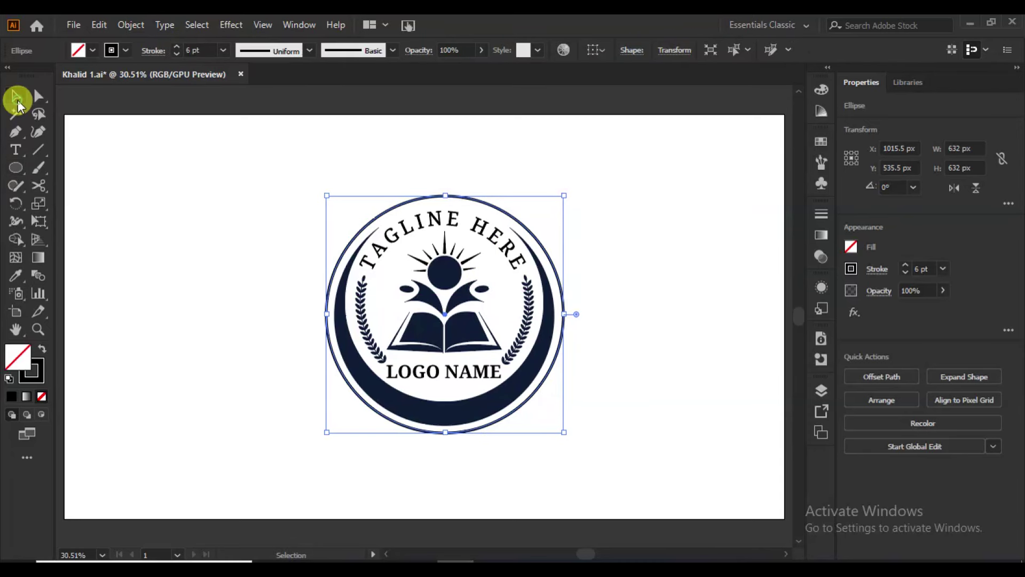
{"action": "left_click", "coordinate": [293, 354]}
{"action": "left_click", "coordinate": [347, 377]}
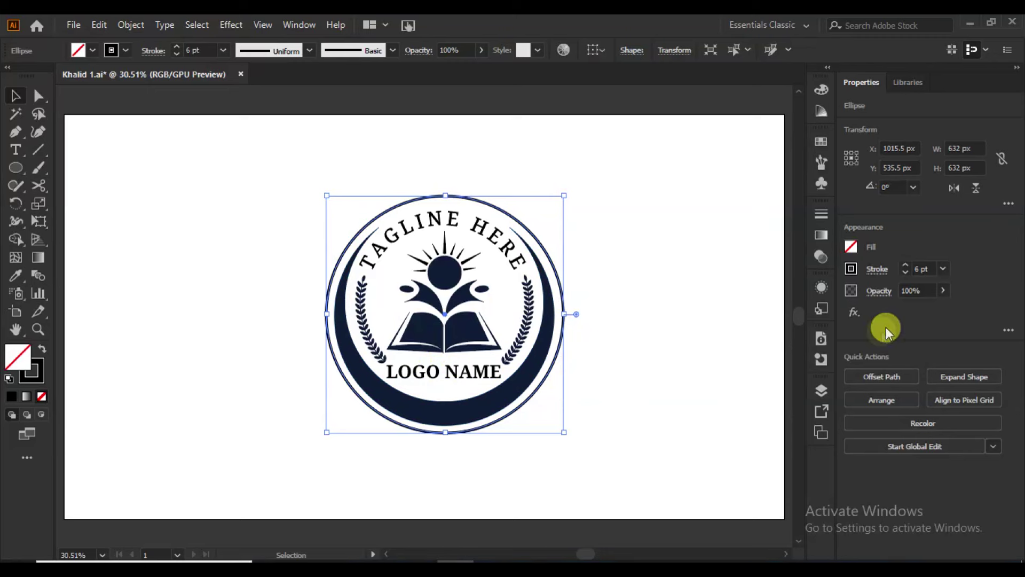
{"action": "left_click", "coordinate": [877, 269]}
Make the ring a dashed line with round caps and offset a 20 px copy outward.
{"action": "left_click", "coordinate": [726, 373]}
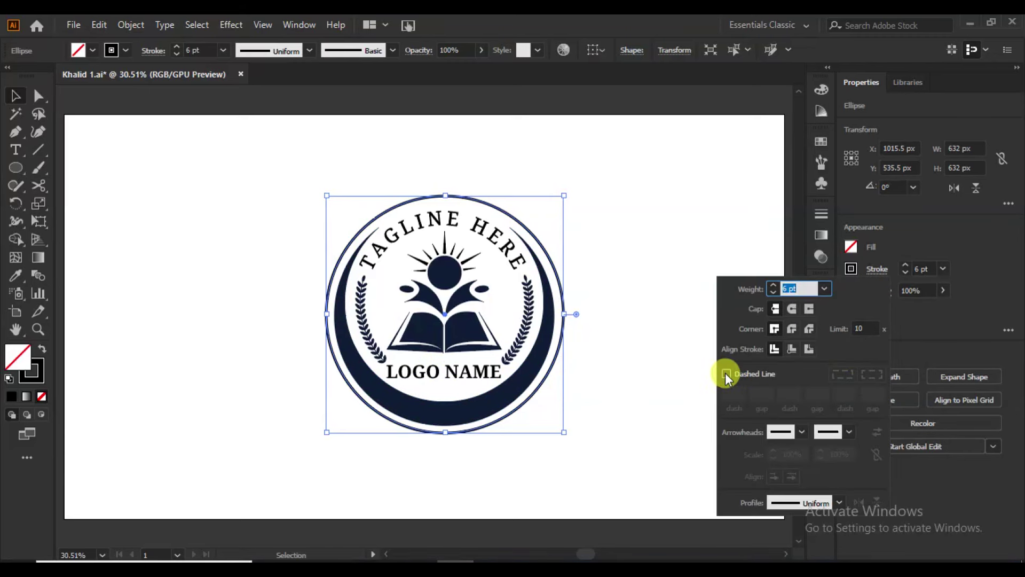
{"action": "left_click", "coordinate": [792, 309]}
{"action": "left_click", "coordinate": [886, 379]}
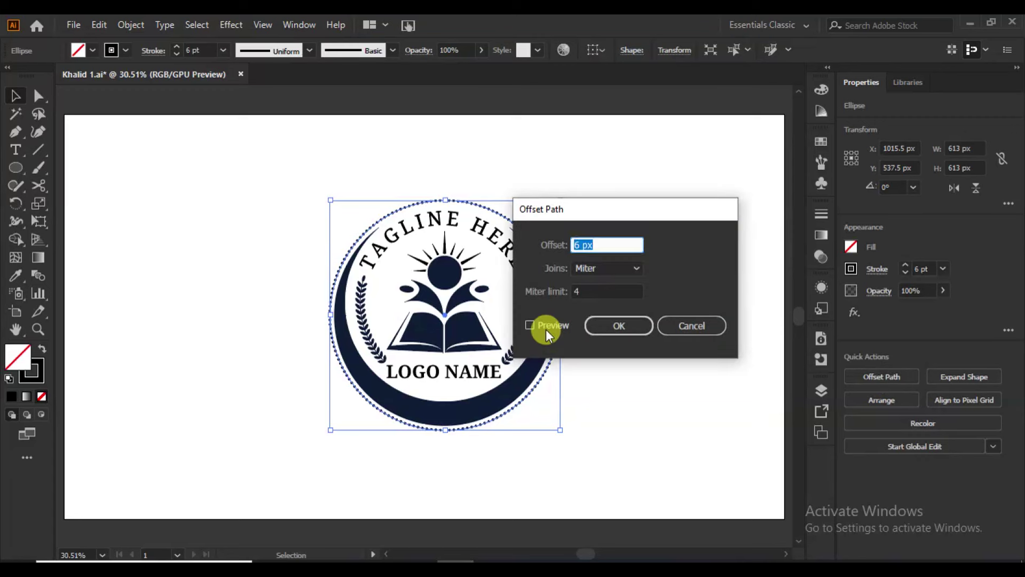
{"action": "left_click", "coordinate": [546, 328]}
{"action": "left_click", "coordinate": [607, 243]}
{"action": "key", "text": "Up"}
{"action": "key", "text": "Up"}
{"action": "key", "text": "Up"}
{"action": "key", "text": "Up"}
{"action": "key", "text": "Up"}
{"action": "key", "text": "Up"}
{"action": "key", "text": "Up"}
{"action": "key", "text": "Up"}
{"action": "key", "text": "Up"}
{"action": "key", "text": "Up"}
{"action": "key", "text": "Up"}
{"action": "key", "text": "Up"}
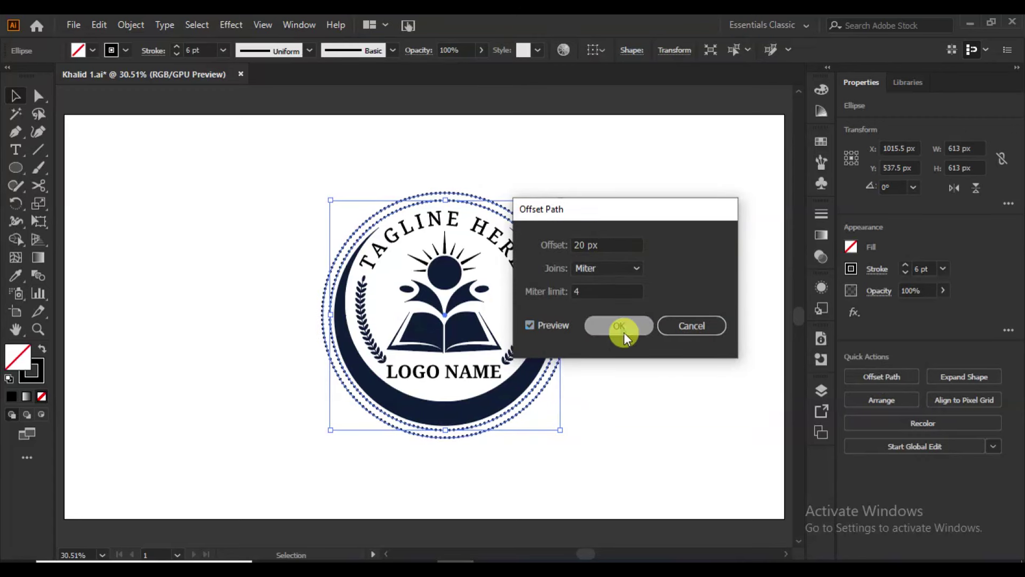
{"action": "left_click", "coordinate": [622, 327]}
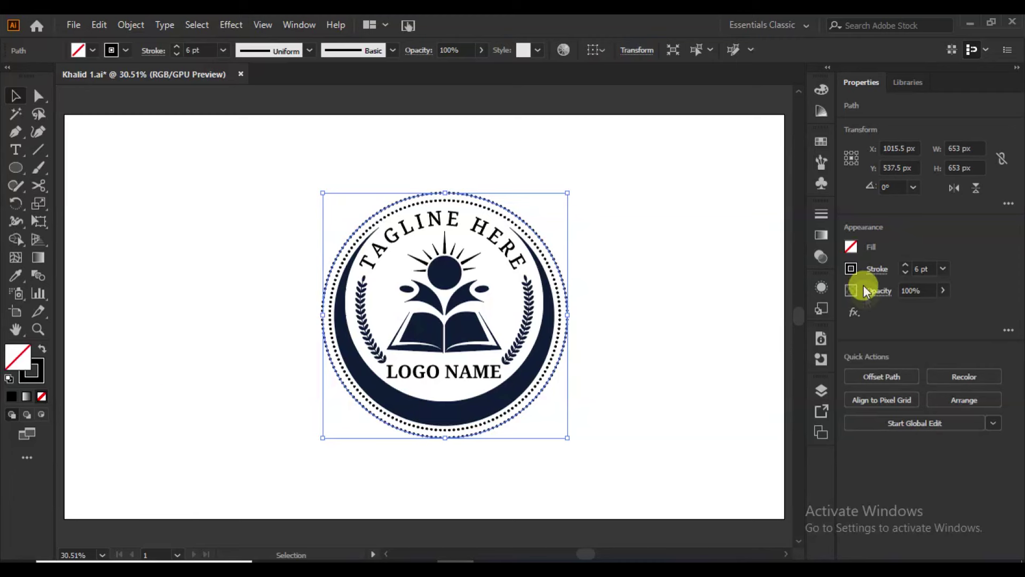
Give the offset ring a solid 10 pt stroke.
{"action": "left_click", "coordinate": [876, 269]}
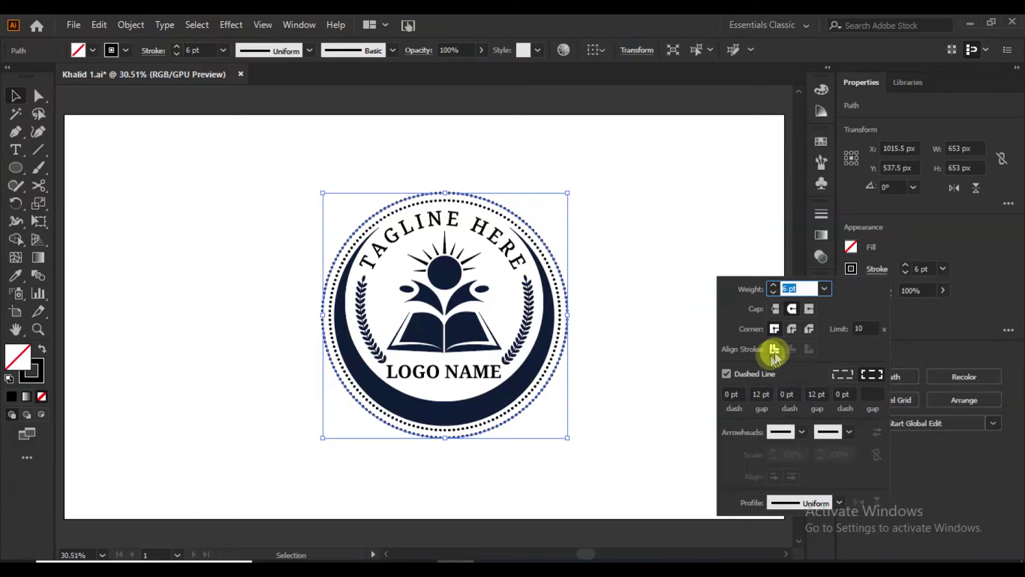
{"action": "left_click", "coordinate": [726, 373]}
{"action": "left_click", "coordinate": [926, 270]}
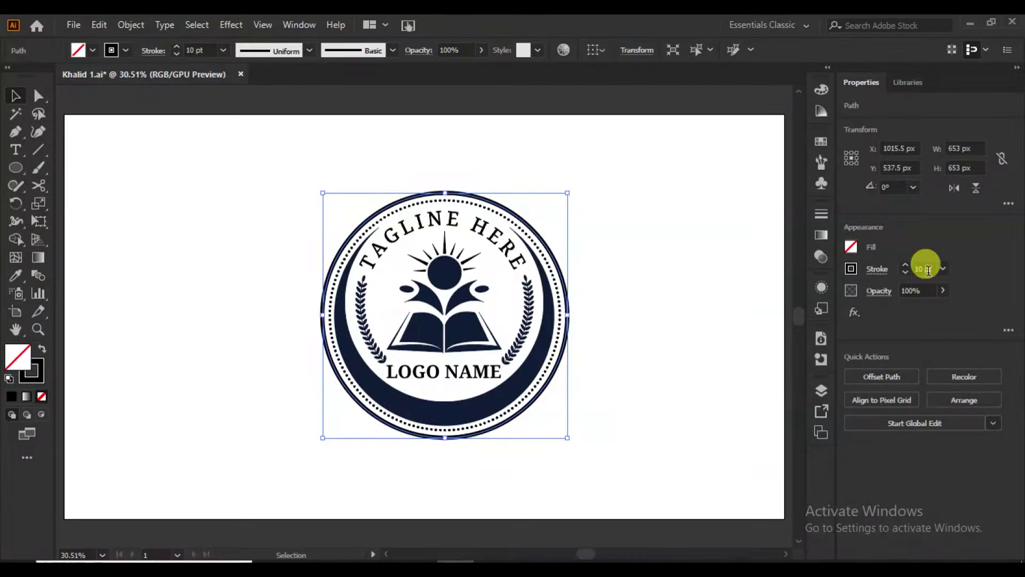
{"action": "left_click", "coordinate": [703, 270]}
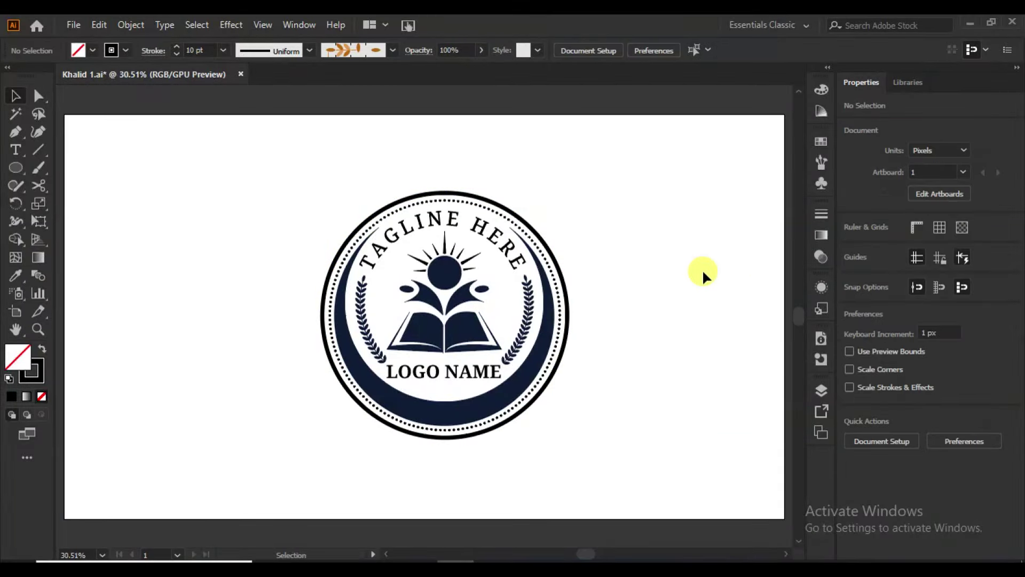
Expand the outer ring's fill and stroke and the dotted ring's appearance into shapes.
{"action": "left_click", "coordinate": [554, 355]}
{"action": "left_click", "coordinate": [130, 27]}
{"action": "left_click", "coordinate": [194, 197]}
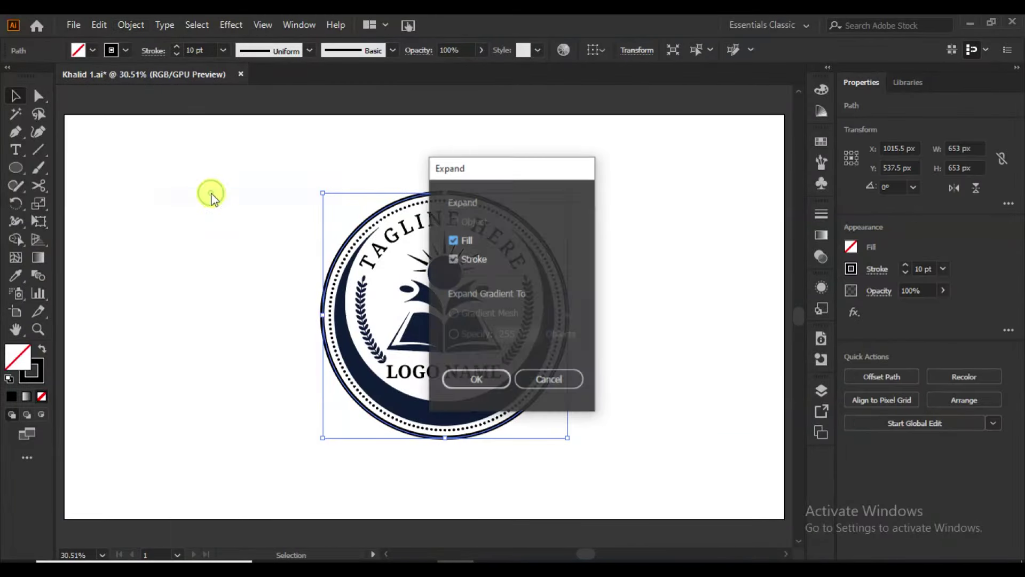
{"action": "left_click", "coordinate": [483, 377]}
{"action": "left_click", "coordinate": [283, 344]}
{"action": "left_click", "coordinate": [342, 365]}
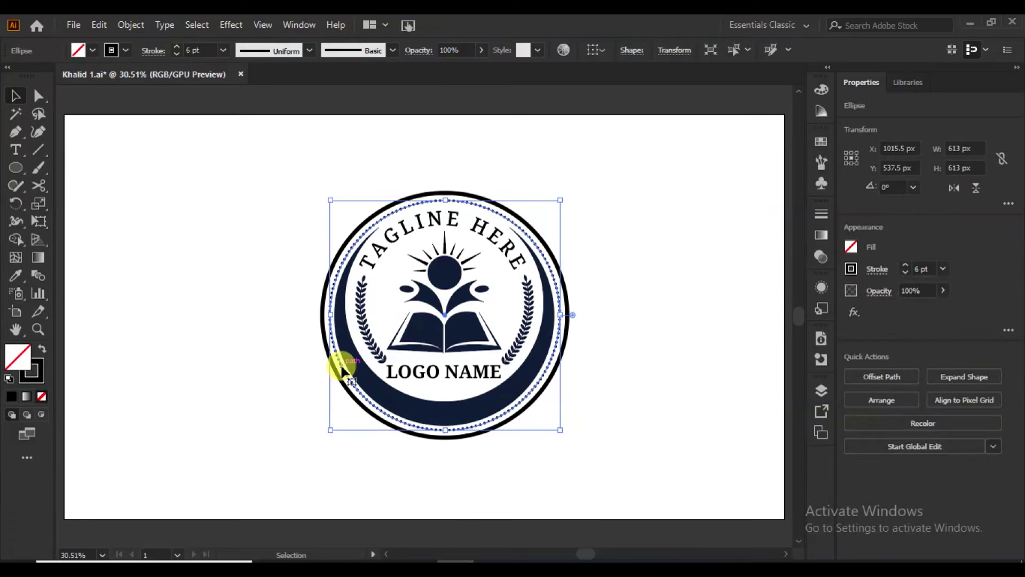
{"action": "left_click", "coordinate": [131, 25]}
{"action": "left_click", "coordinate": [230, 229]}
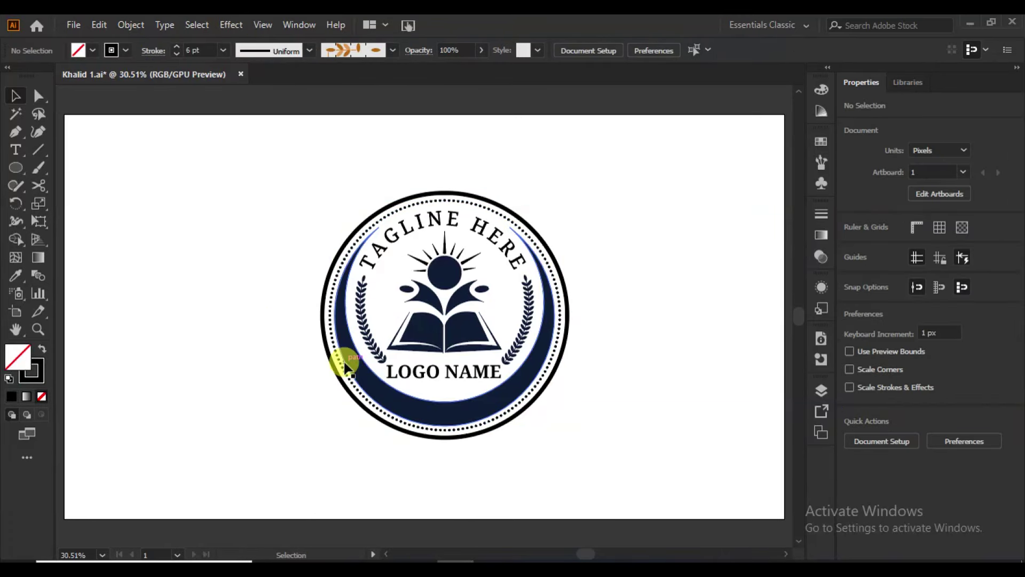
Colour the expanded outer ring the emblem's navy with the Eyedropper.
{"action": "left_click", "coordinate": [338, 365]}
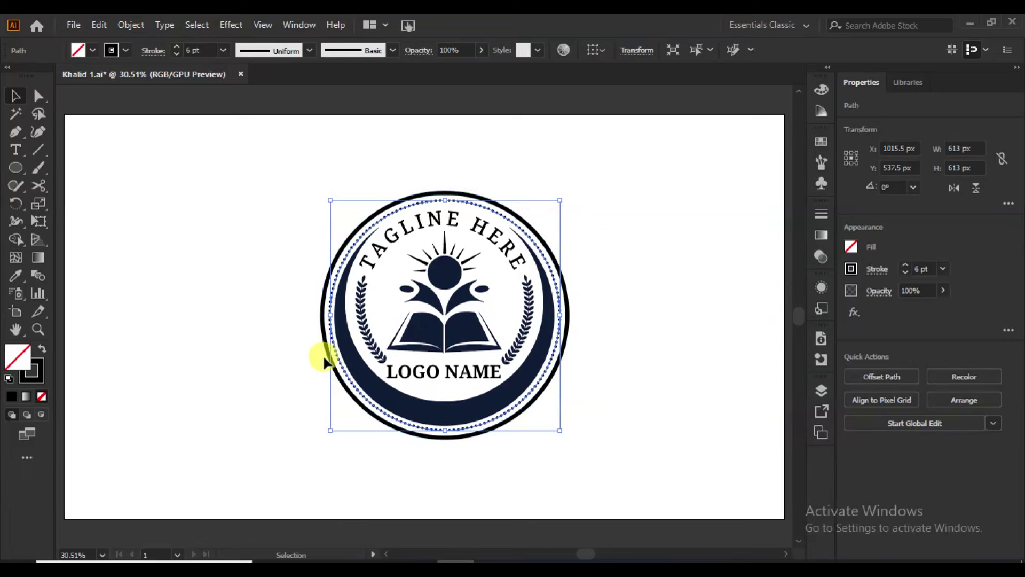
{"action": "left_click", "coordinate": [331, 353]}
{"action": "left_click", "coordinate": [17, 273]}
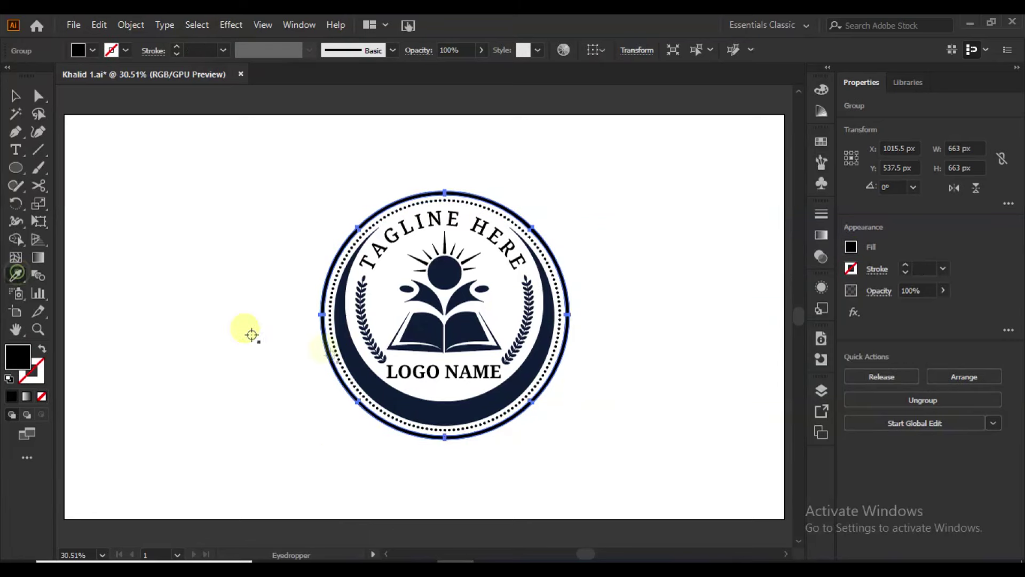
{"action": "left_click", "coordinate": [358, 365]}
{"action": "left_click", "coordinate": [13, 97]}
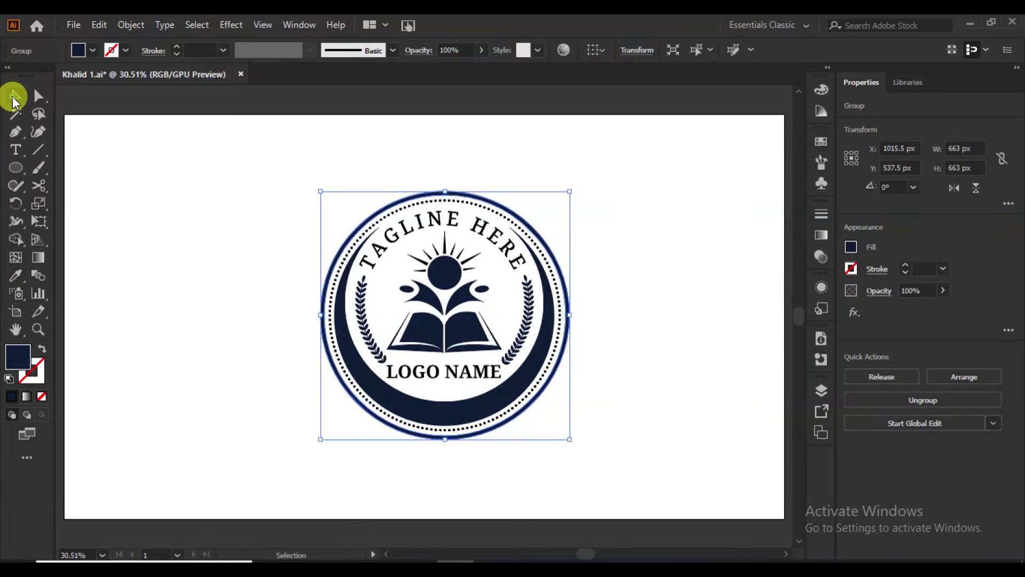
{"action": "left_click", "coordinate": [188, 239]}
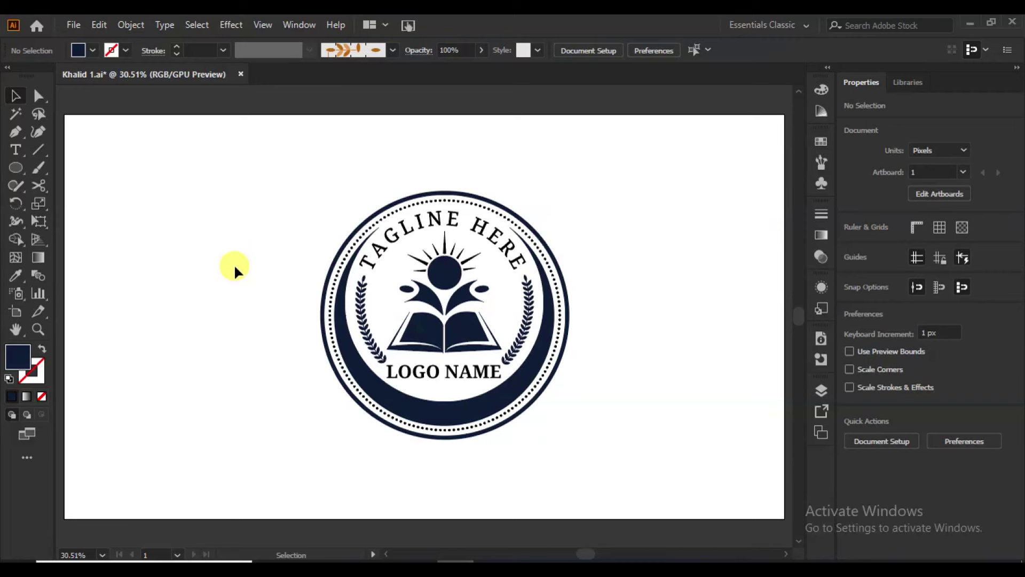